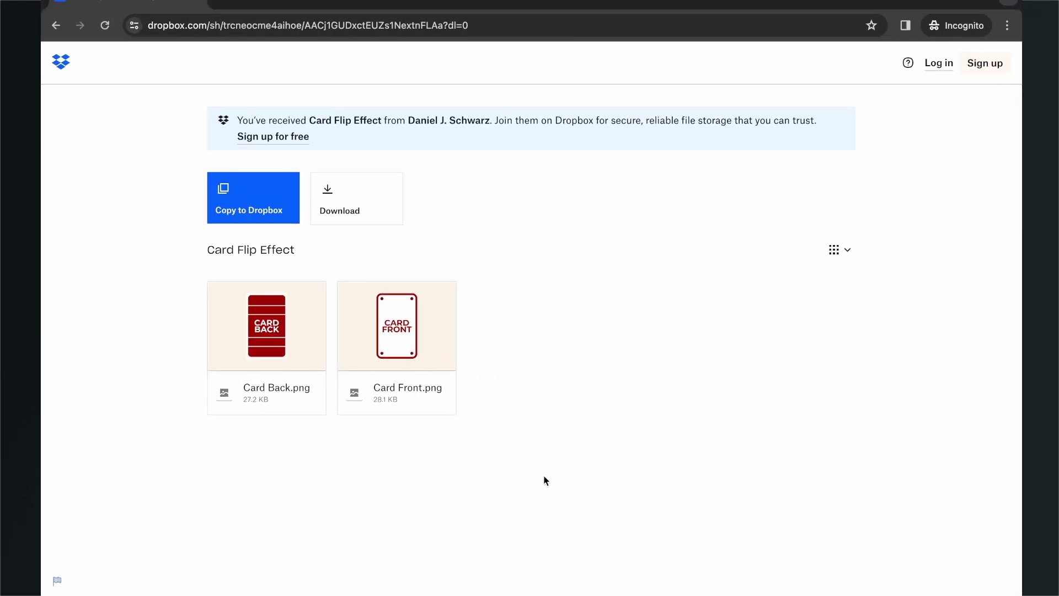
Import the images Card Back.png and Card Front.png from the Assets folder into the project's assets
{"action": "mouse_move", "coordinate": [436, 360]}
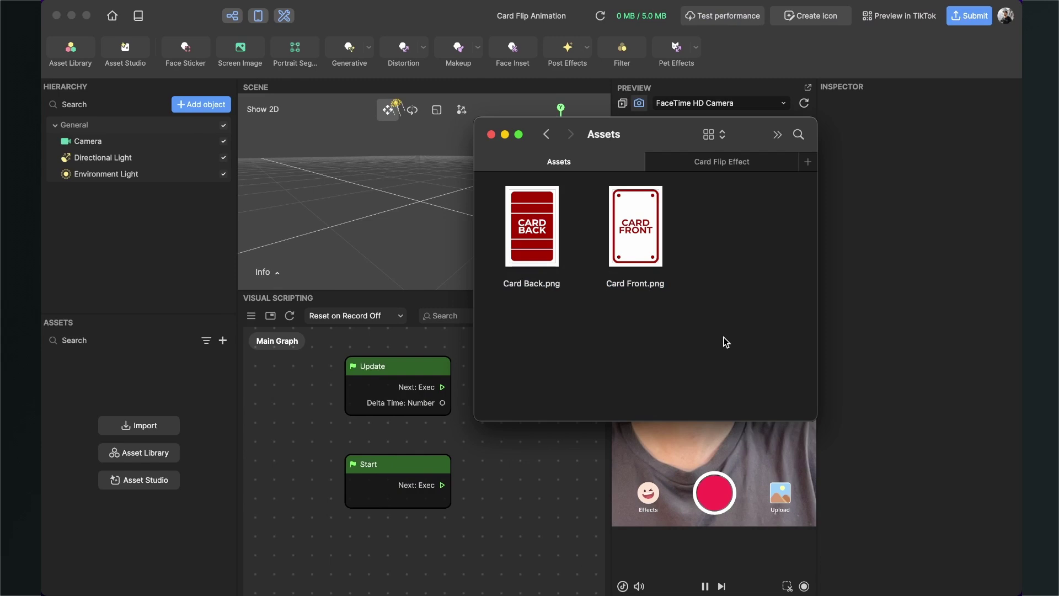
{"action": "left_click_drag", "start_coordinate": [723, 337], "coordinate": [523, 234]}
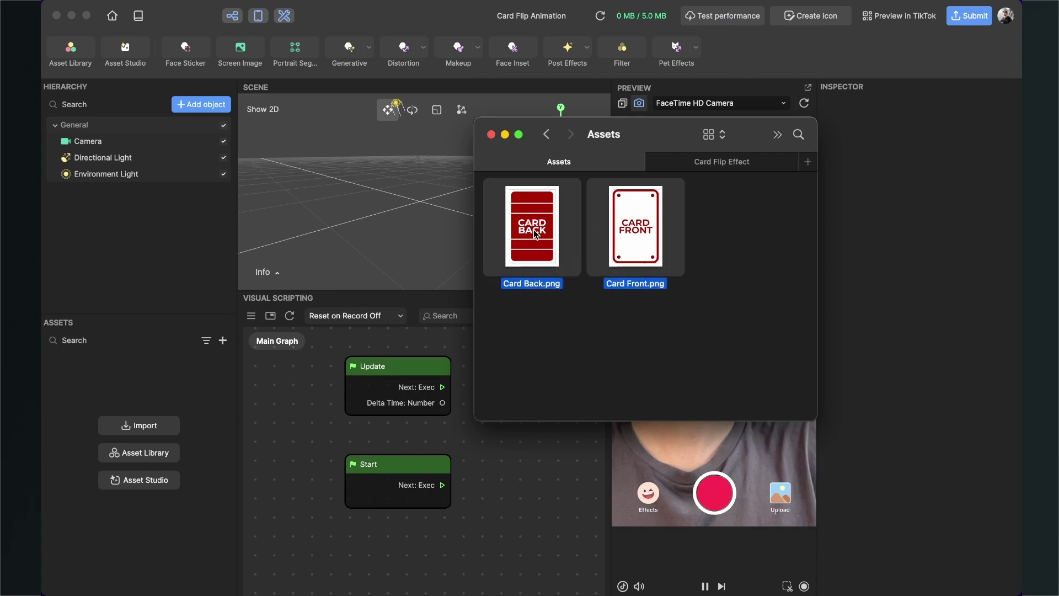
{"action": "left_click_drag", "start_coordinate": [534, 229], "coordinate": [256, 341]}
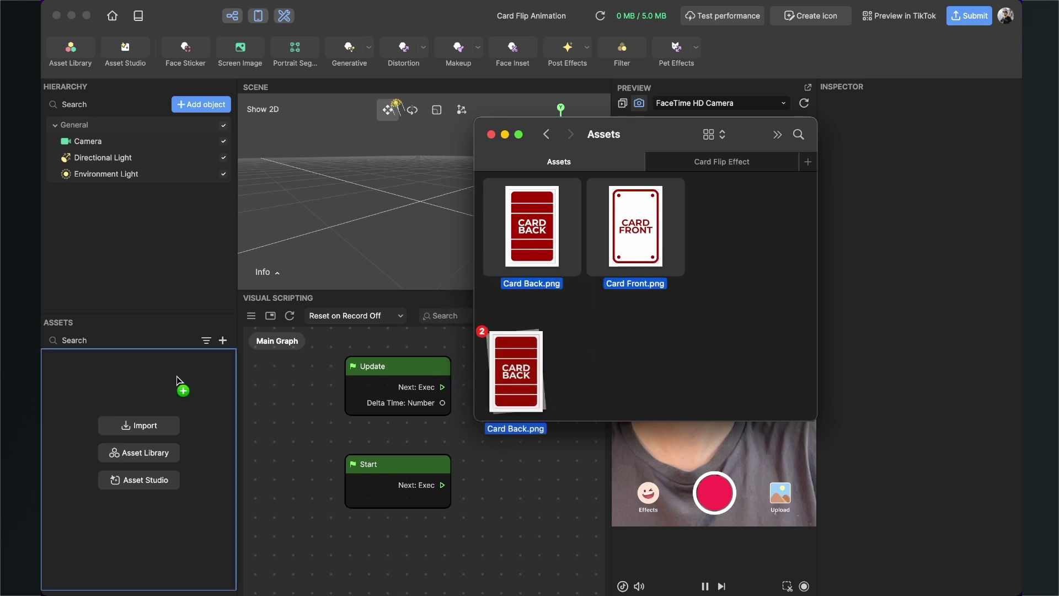
{"action": "left_click_drag", "start_coordinate": [176, 377], "coordinate": [152, 381]}
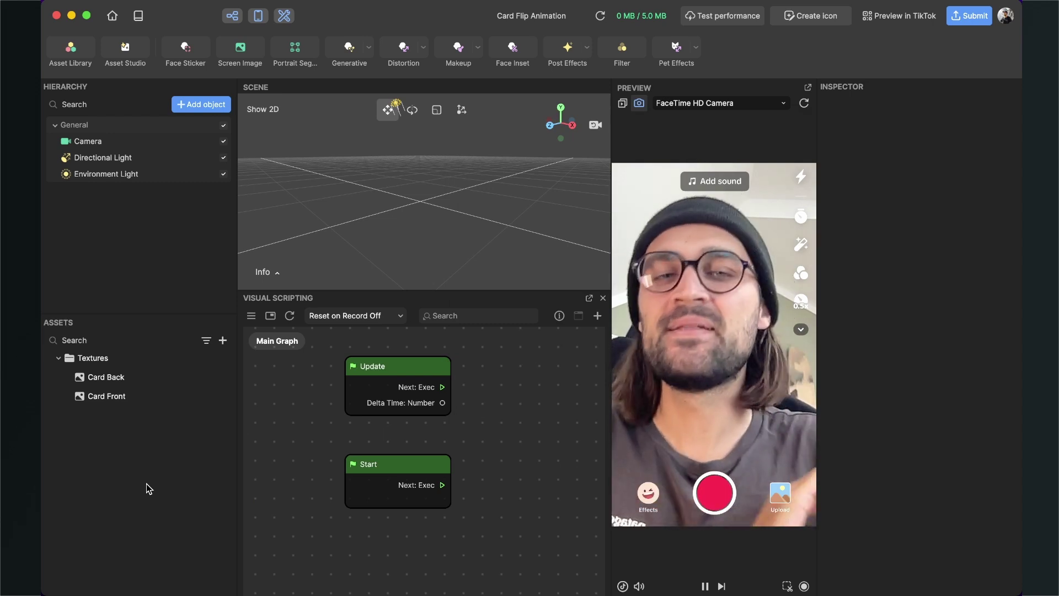
Set the compression type of both the Card Back and Card Front textures to None
{"action": "left_click", "coordinate": [104, 380]}
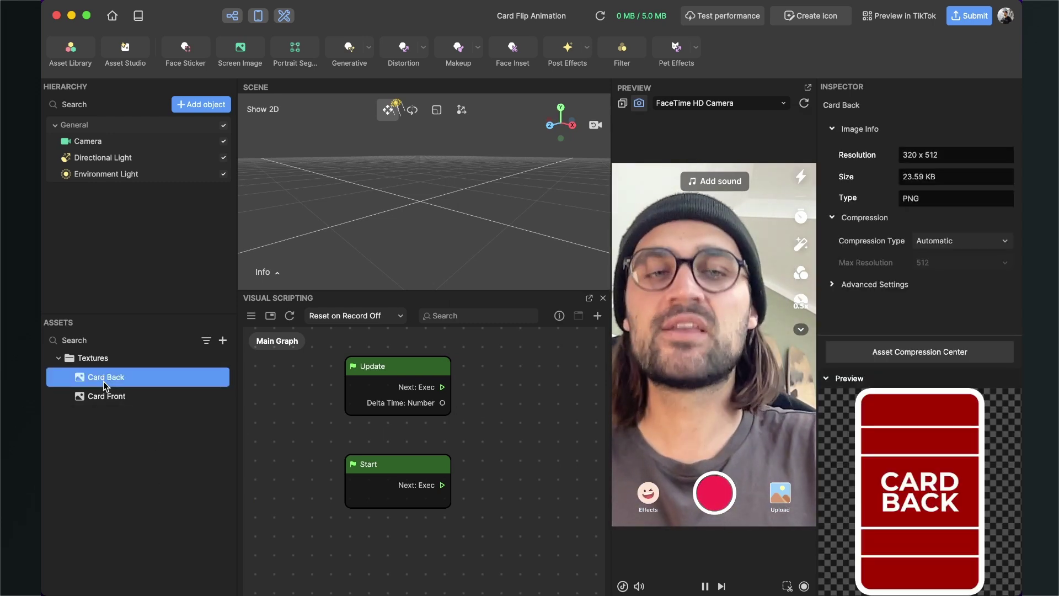
{"action": "left_click", "coordinate": [957, 243]}
{"action": "left_click", "coordinate": [947, 292]}
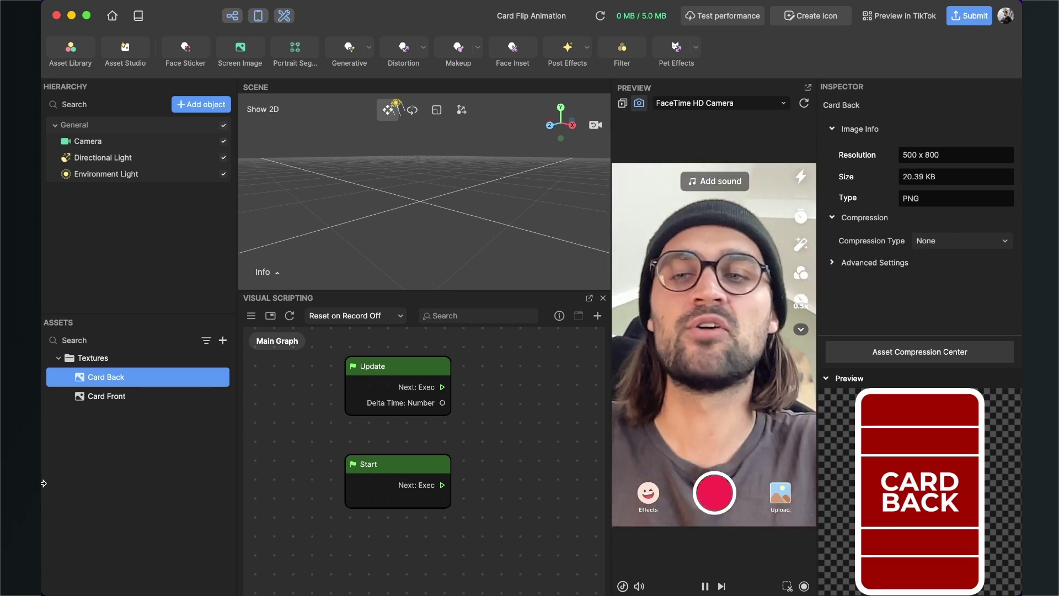
{"action": "left_click", "coordinate": [106, 395]}
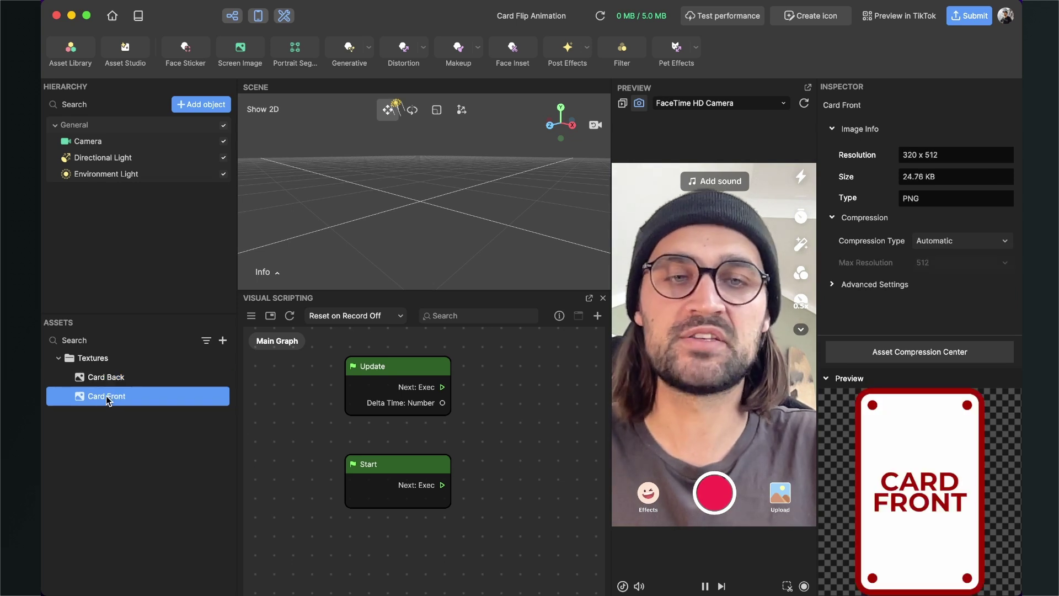
{"action": "left_click", "coordinate": [938, 243]}
{"action": "left_click", "coordinate": [944, 295]}
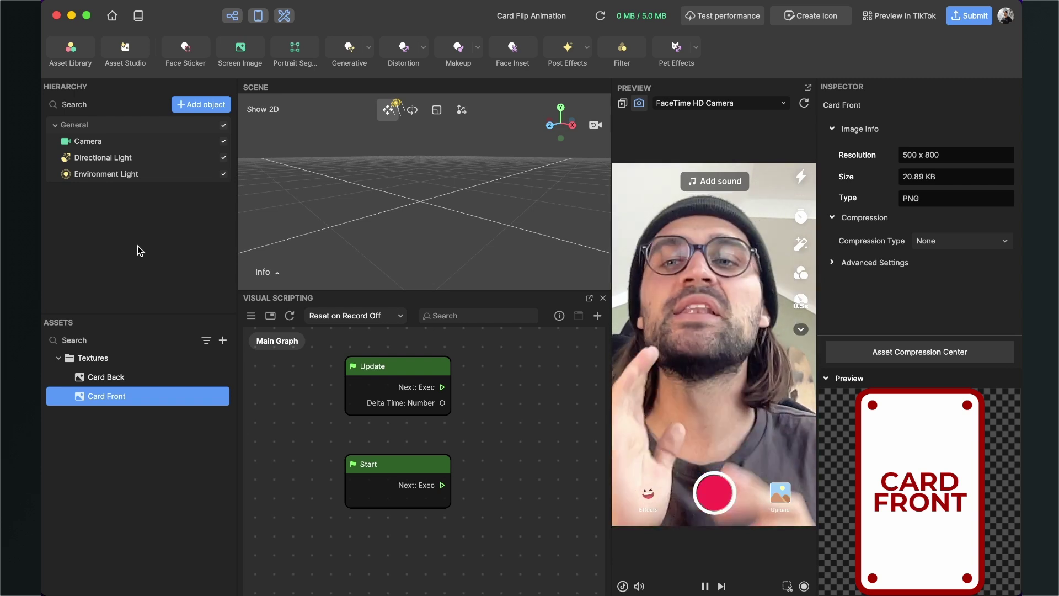
Add a 3D Empty Mesh and a 3D Image object to the scene
{"action": "left_click", "coordinate": [198, 105]}
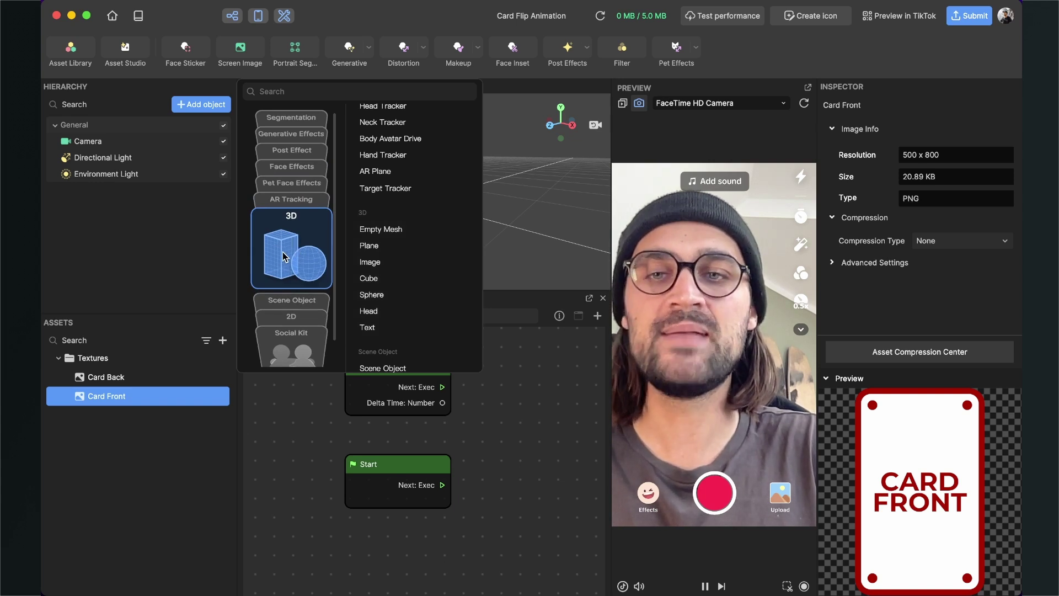
{"action": "left_click", "coordinate": [406, 230]}
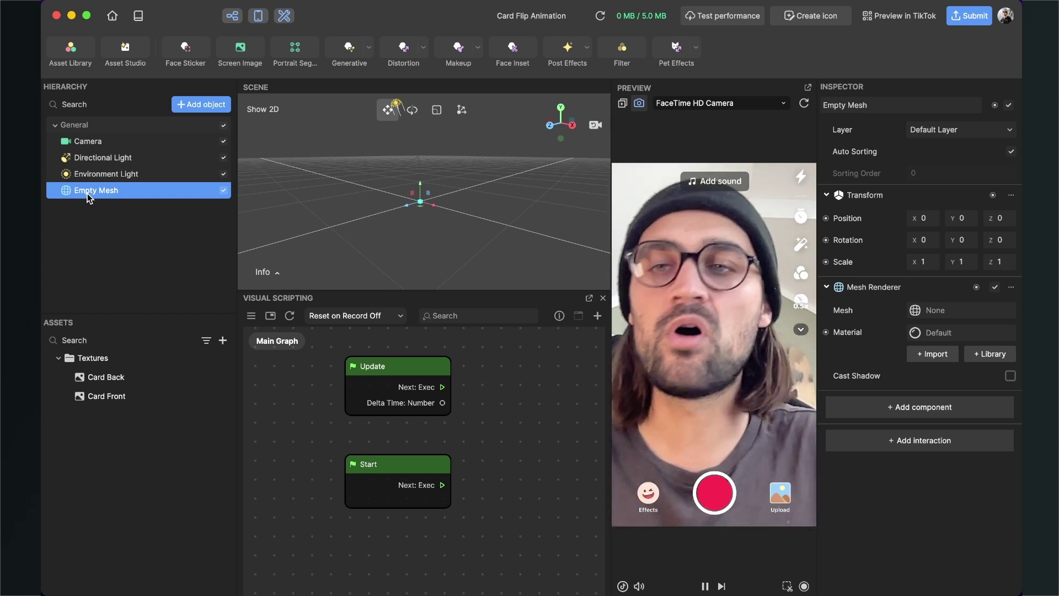
{"action": "left_click", "coordinate": [182, 113]}
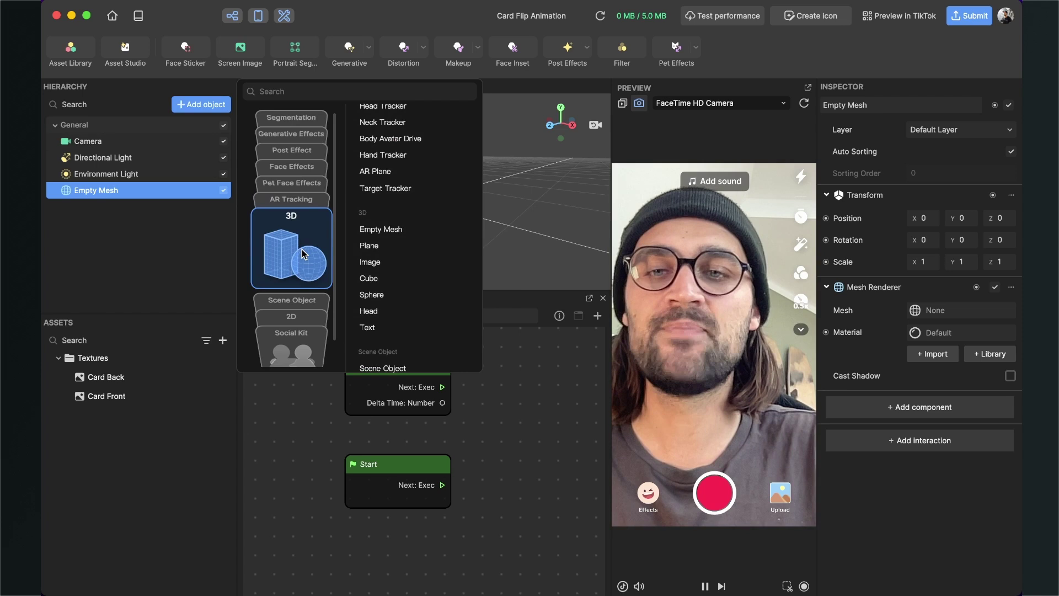
{"action": "left_click", "coordinate": [368, 262]}
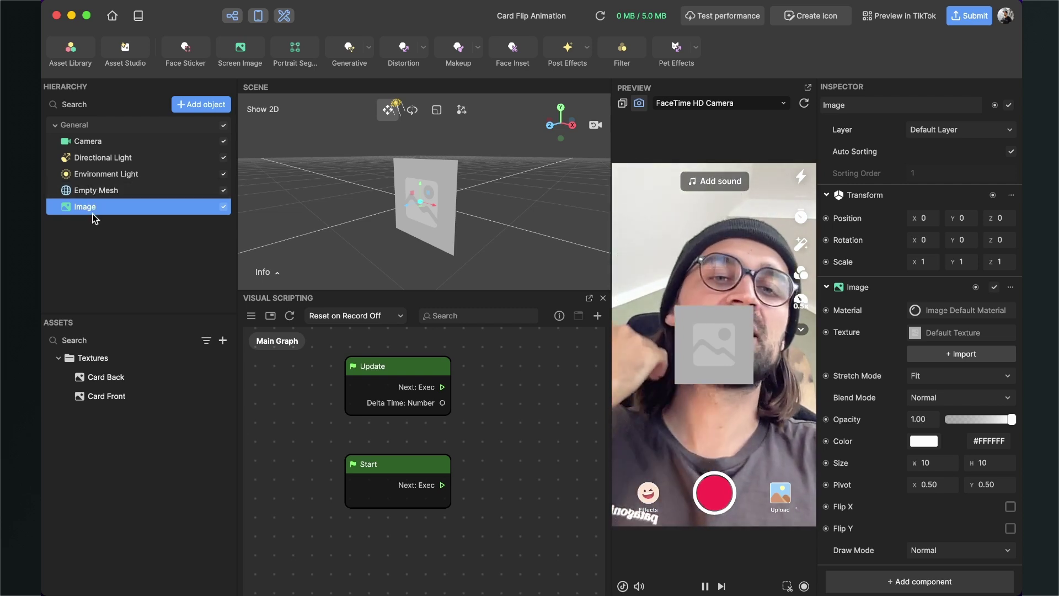
Nest the Image object under the Empty Mesh and duplicate it there
{"action": "left_click_drag", "start_coordinate": [85, 208], "coordinate": [95, 191]}
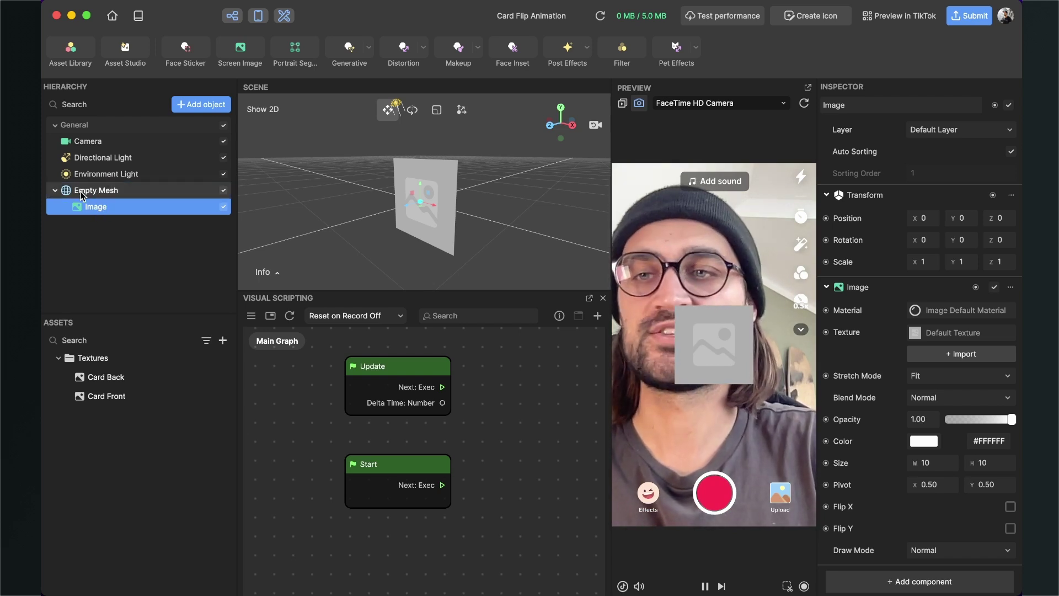
{"action": "left_click", "coordinate": [55, 189]}
{"action": "left_click", "coordinate": [55, 190]}
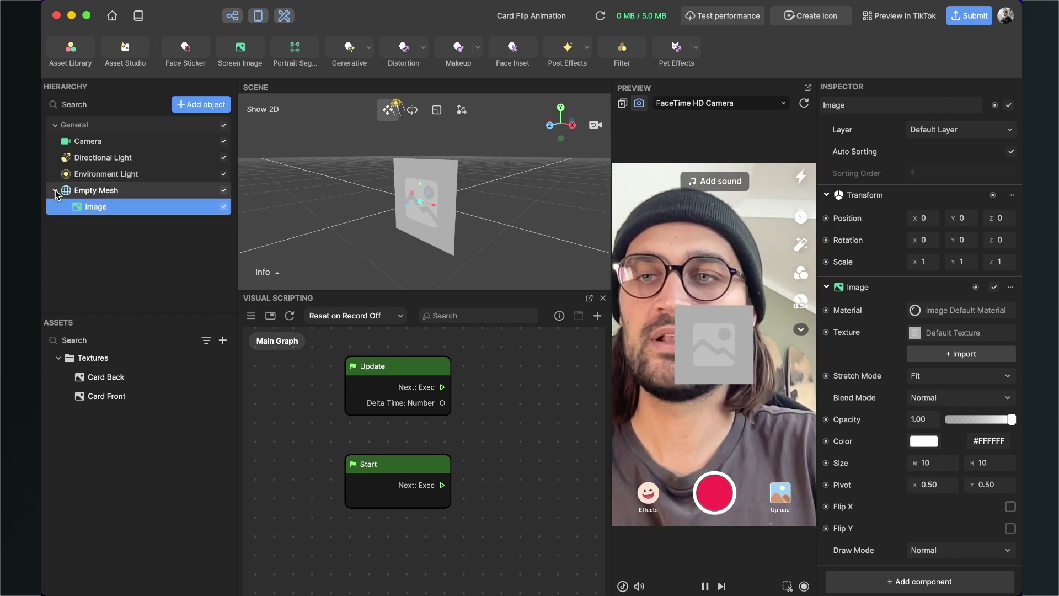
{"action": "left_click", "coordinate": [55, 190]}
{"action": "left_click", "coordinate": [56, 190]}
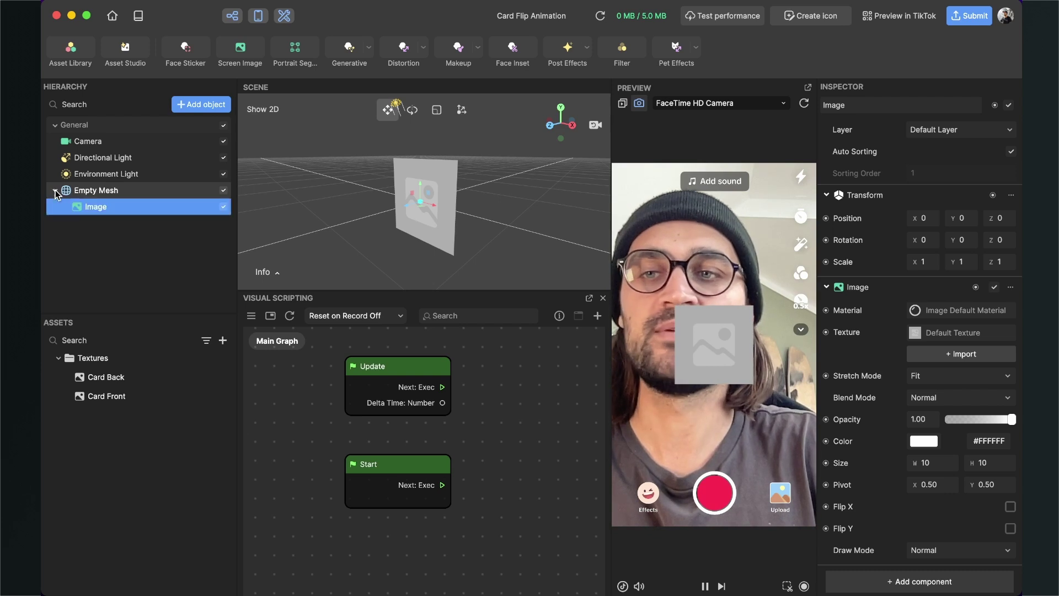
{"action": "right_click", "coordinate": [96, 210]}
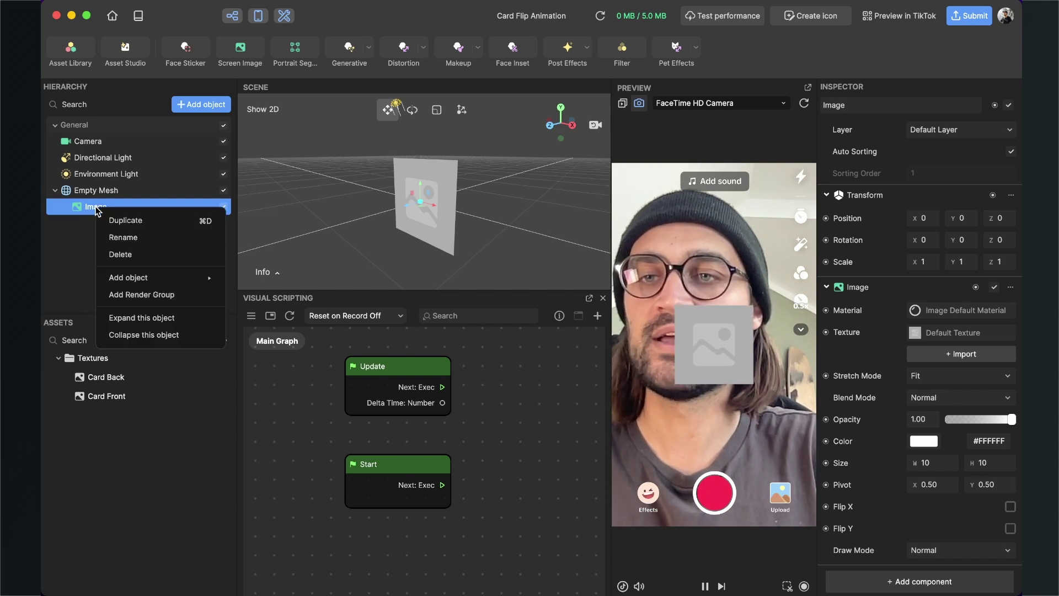
{"action": "left_click", "coordinate": [122, 221]}
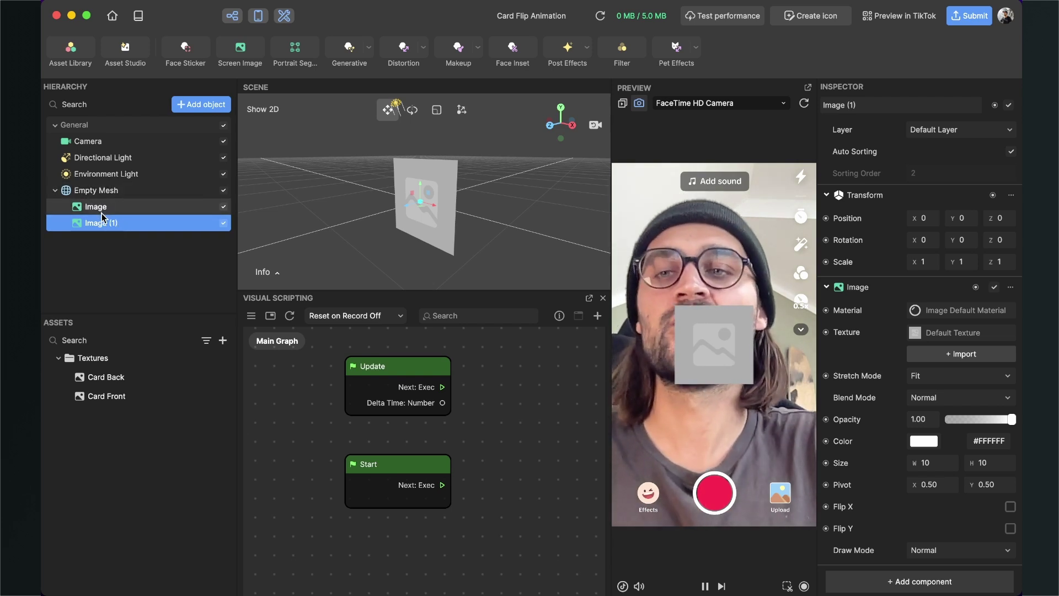
Rename the original image object as Front and its duplicate as Back
{"action": "left_click", "coordinate": [101, 212]}
{"action": "right_click", "coordinate": [101, 209]}
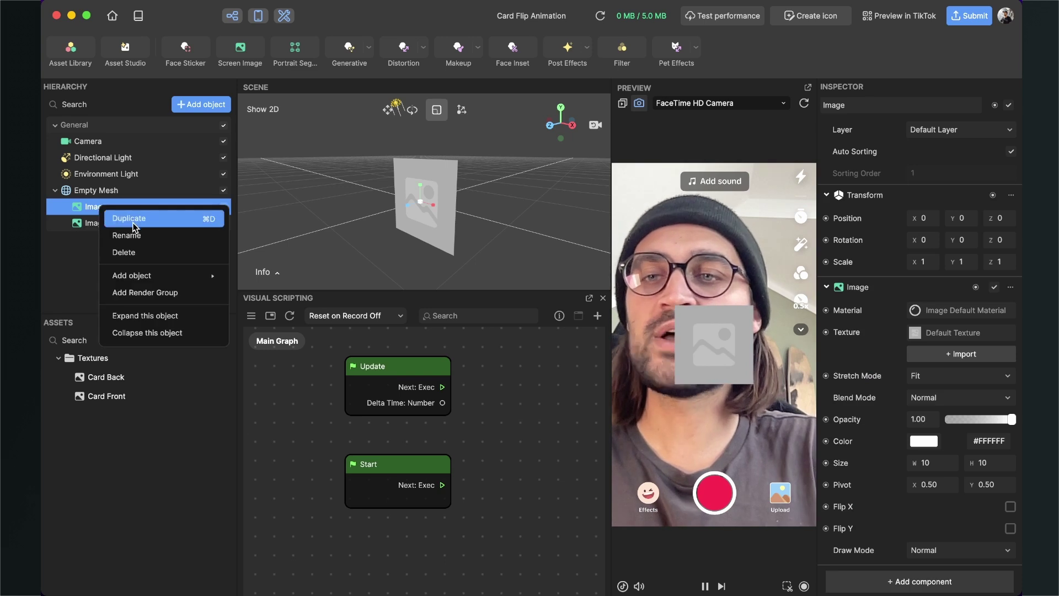
{"action": "left_click", "coordinate": [133, 231]}
{"action": "type", "text": "Front"}
{"action": "key", "text": "Return"}
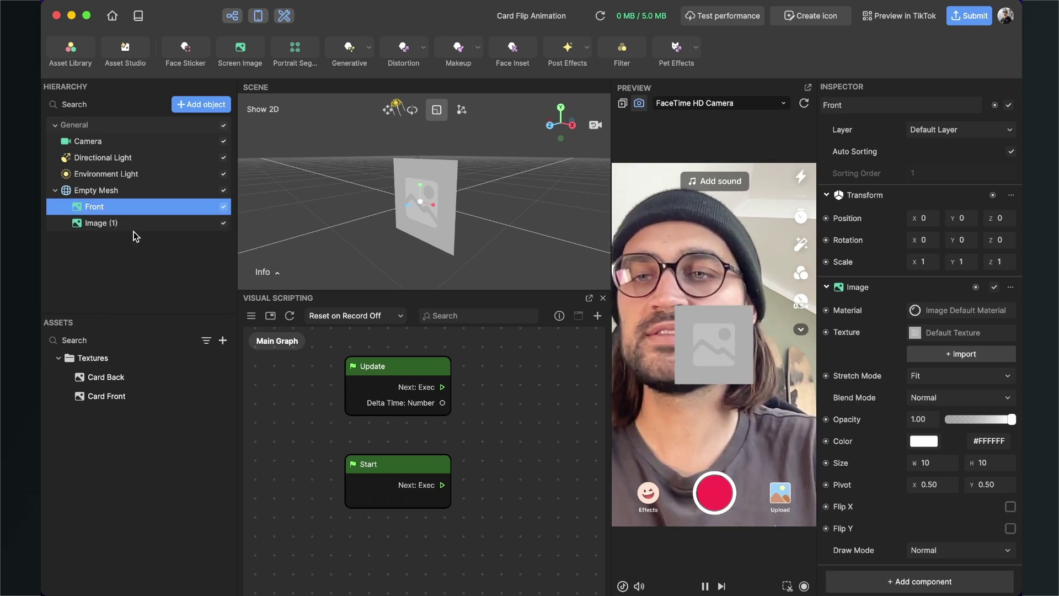
{"action": "right_click", "coordinate": [94, 224]}
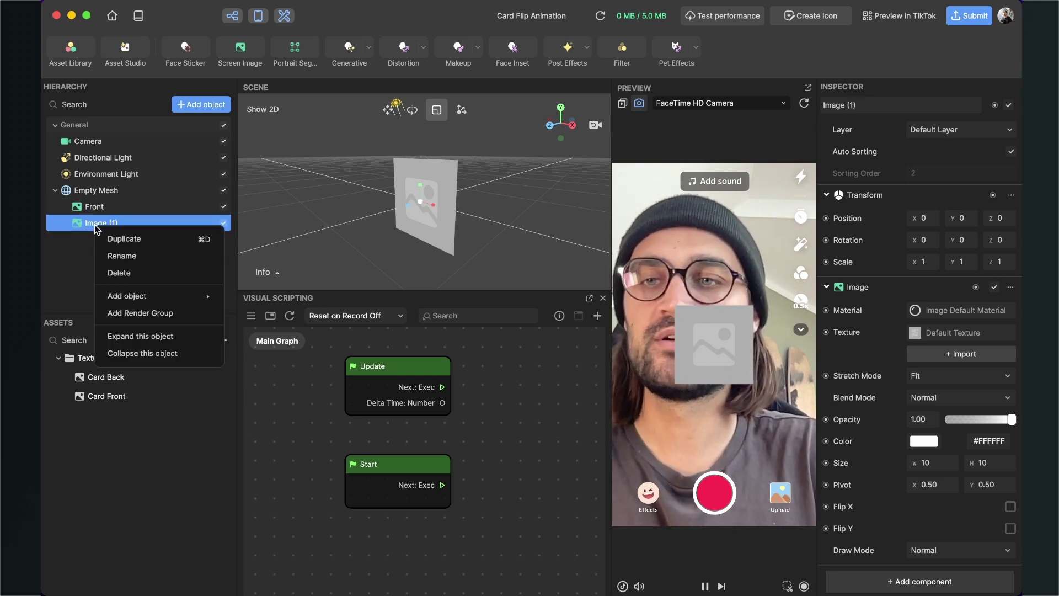
{"action": "left_click", "coordinate": [129, 256]}
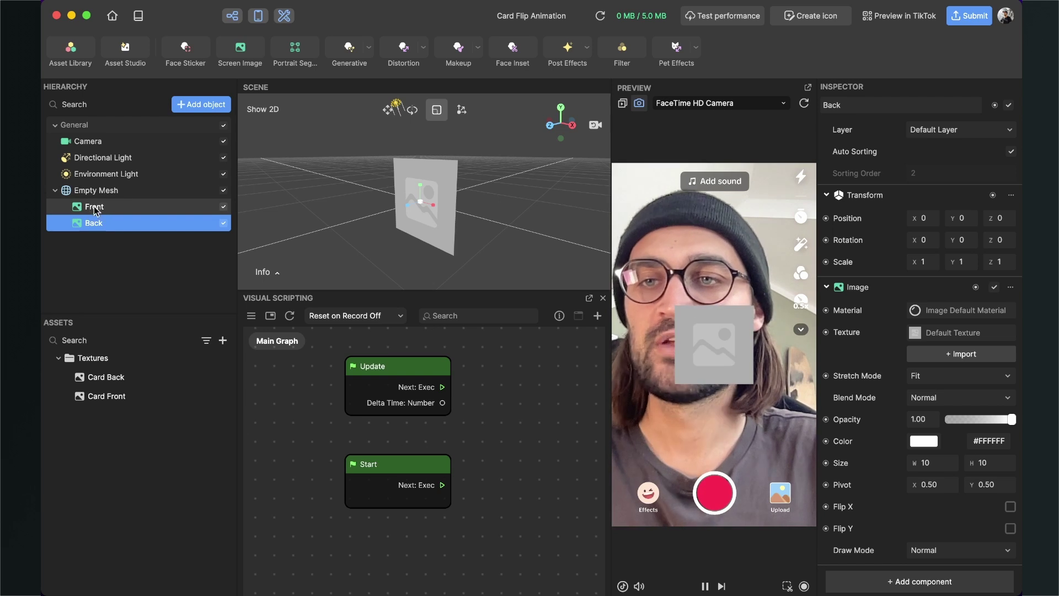
Assign the Card Front texture to the Front image object
{"action": "left_click", "coordinate": [93, 210]}
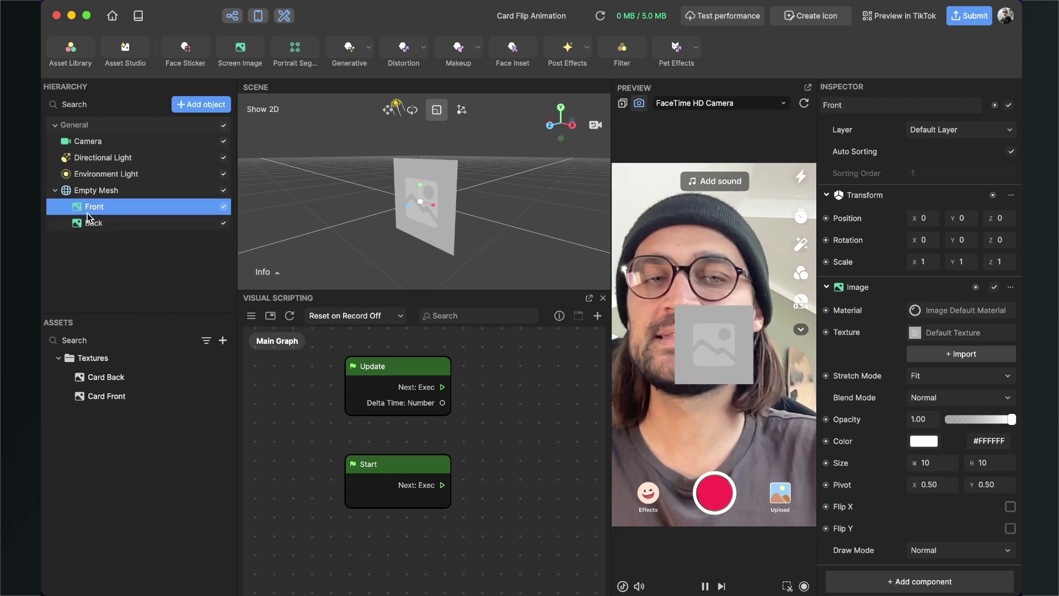
{"action": "left_click", "coordinate": [945, 333]}
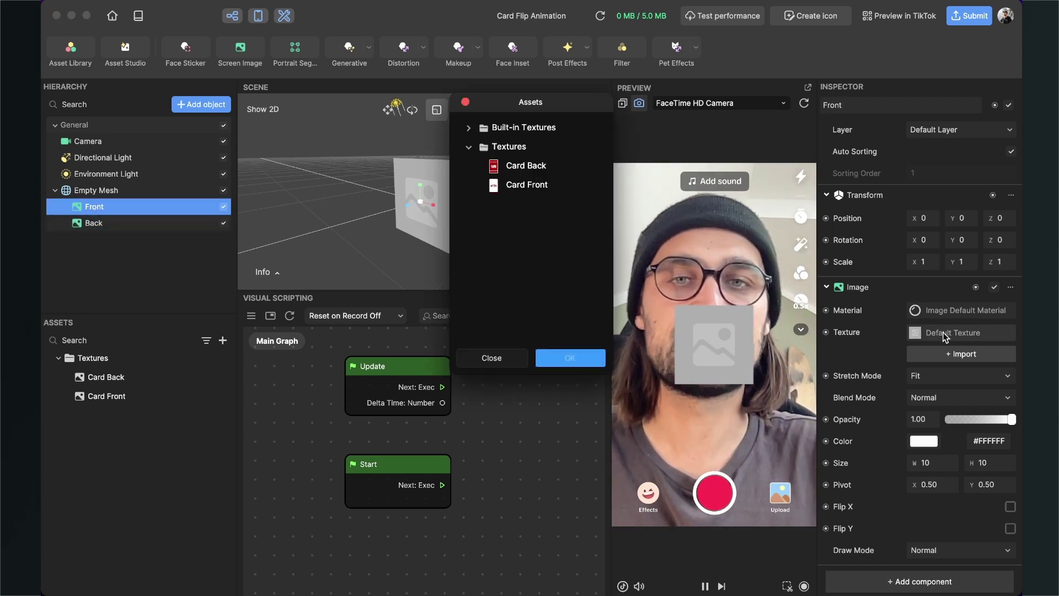
{"action": "left_click", "coordinate": [549, 187]}
{"action": "left_click", "coordinate": [574, 359]}
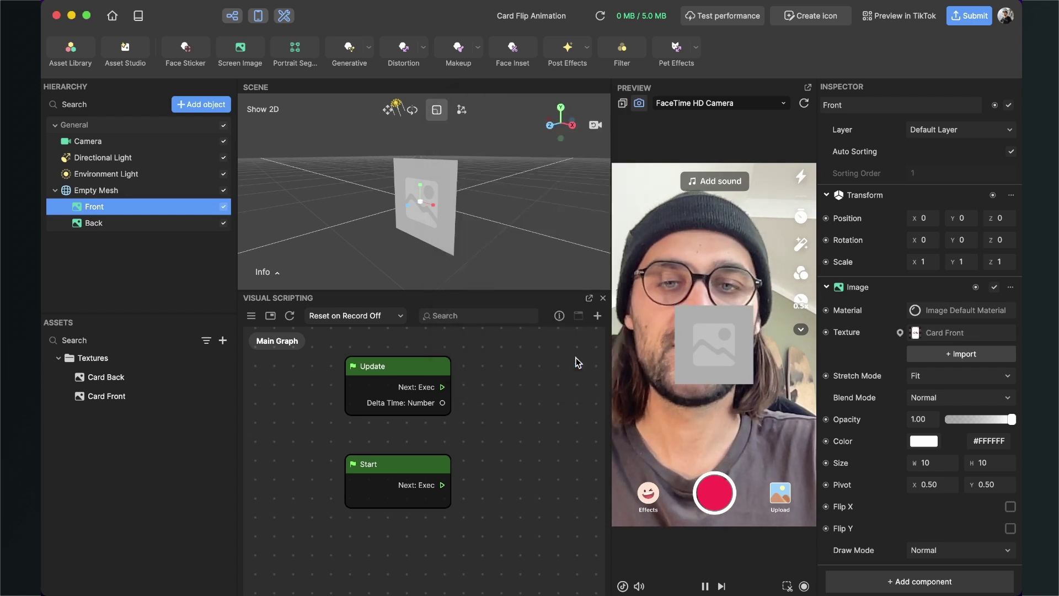
Assign the Card Back texture to the Back image object
{"action": "left_click", "coordinate": [116, 226]}
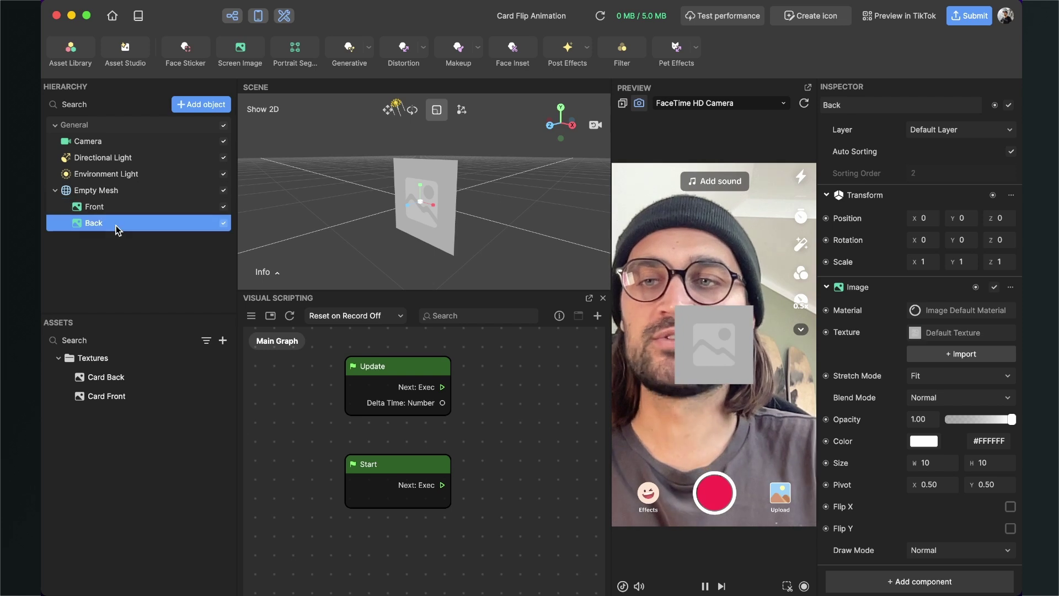
{"action": "left_click", "coordinate": [955, 333]}
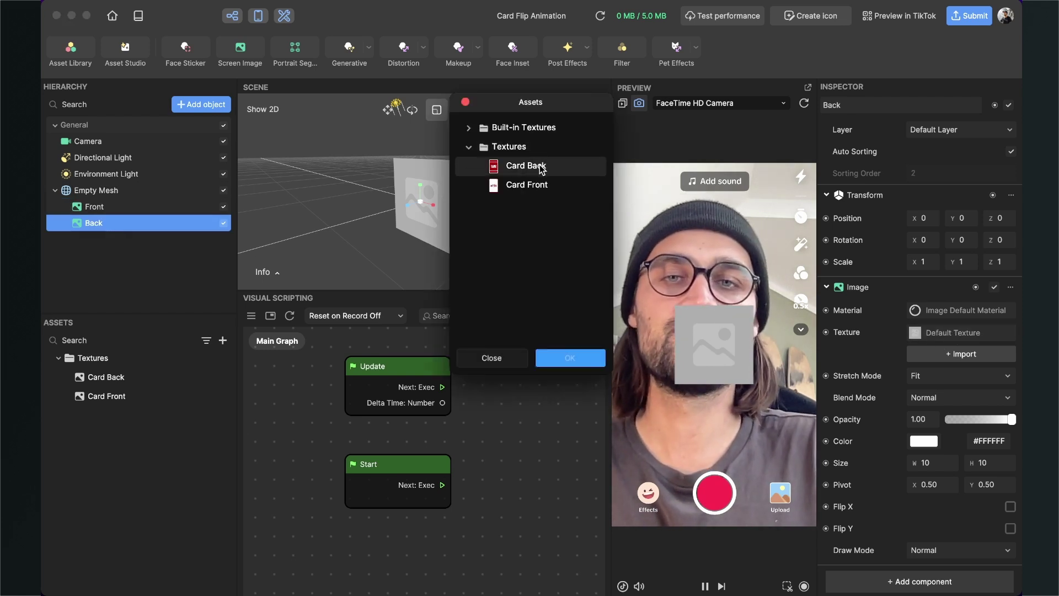
{"action": "left_click", "coordinate": [524, 165]}
{"action": "left_click", "coordinate": [583, 357]}
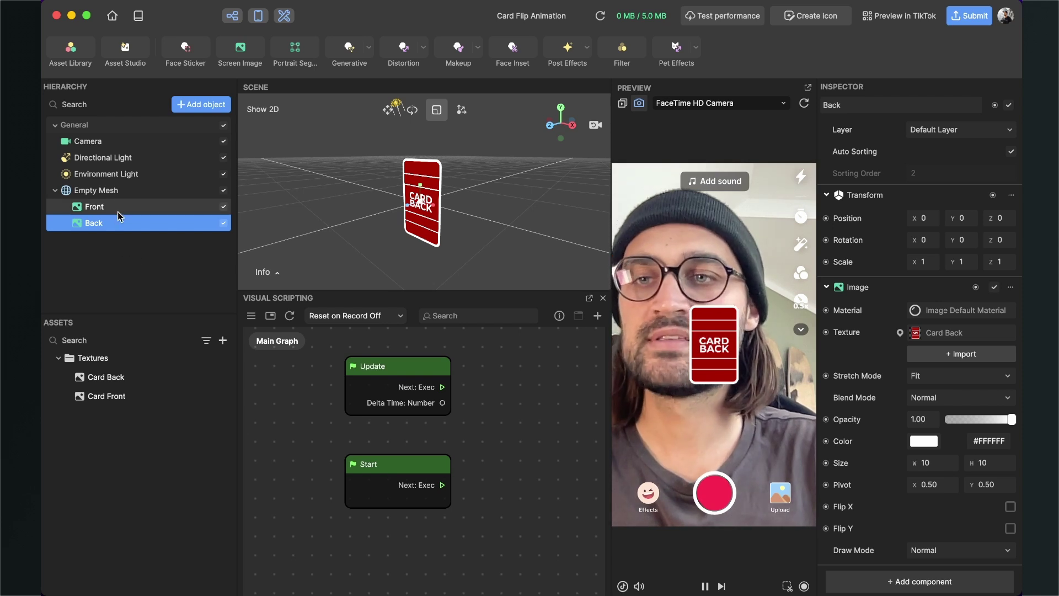
Set the Front image's Y rotation to 180 and check the card from another angle in the scene
{"action": "left_click", "coordinate": [131, 206]}
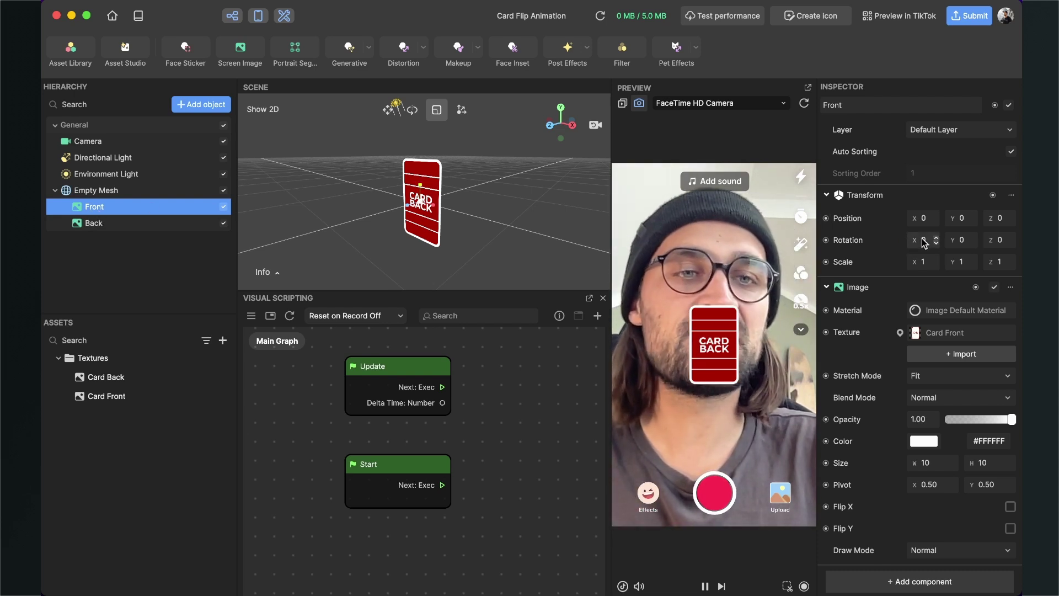
{"action": "left_click", "coordinate": [962, 240]}
{"action": "type", "text": "18"}
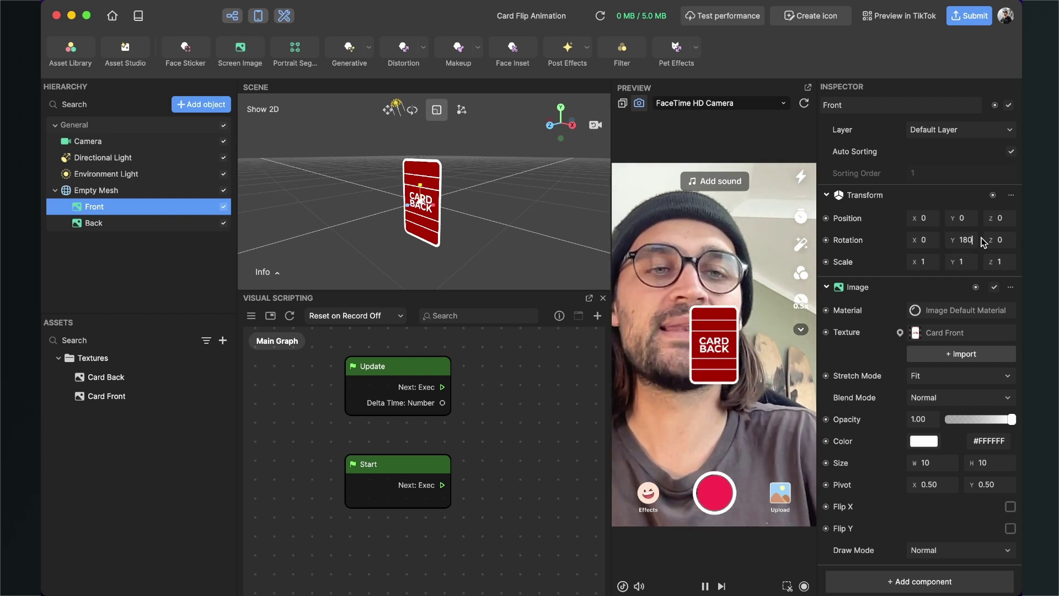
{"action": "type", "text": "0"}
{"action": "key", "text": "Return"}
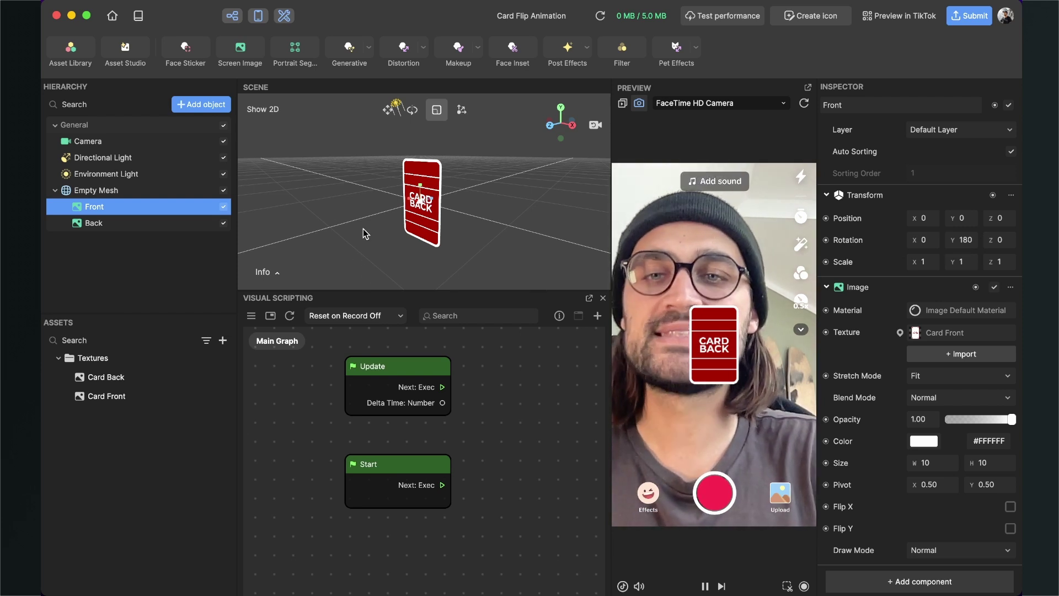
{"action": "middle_click_drag", "start_coordinate": [368, 233], "coordinate": [406, 231]}
{"action": "middle_click_drag", "start_coordinate": [374, 224], "coordinate": [575, 219]}
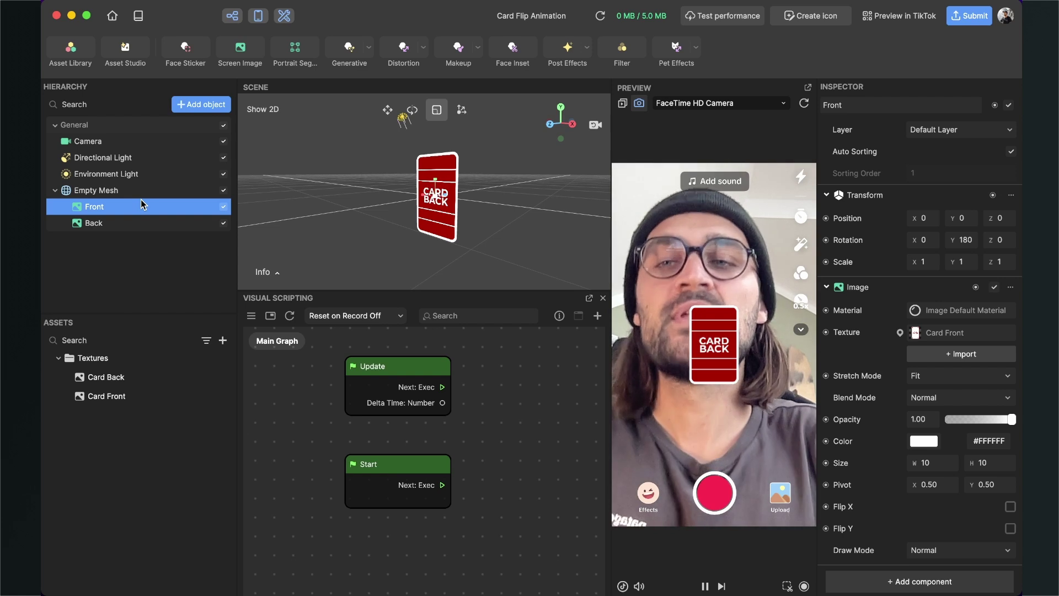
Scale the Empty Mesh holding both card sides to 1.5 on the X and Y axes, then deselect it
{"action": "left_click", "coordinate": [103, 192]}
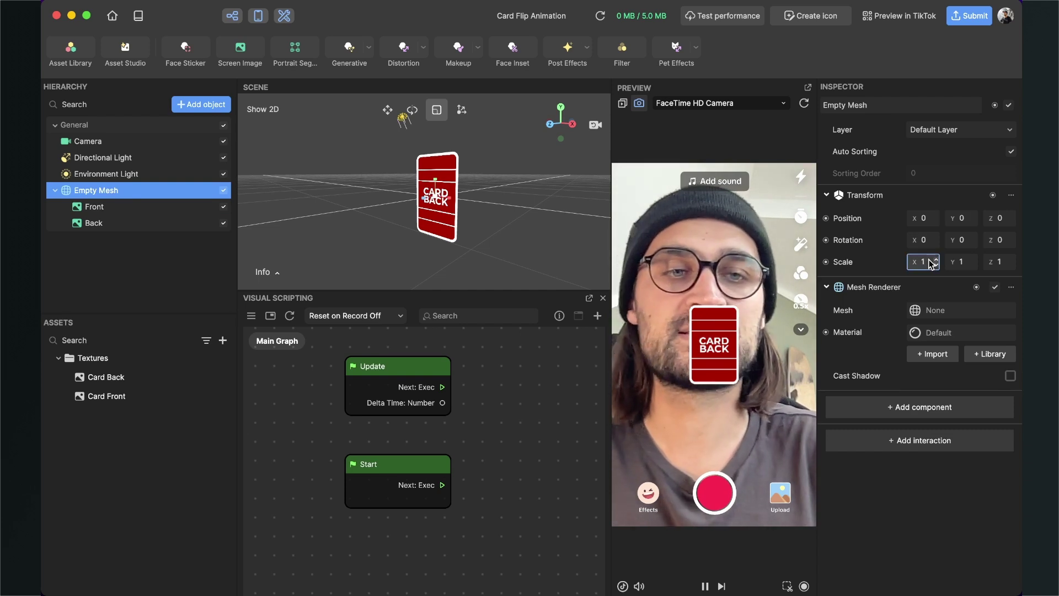
{"action": "type", "text": ".5"}
{"action": "key", "text": "Return"}
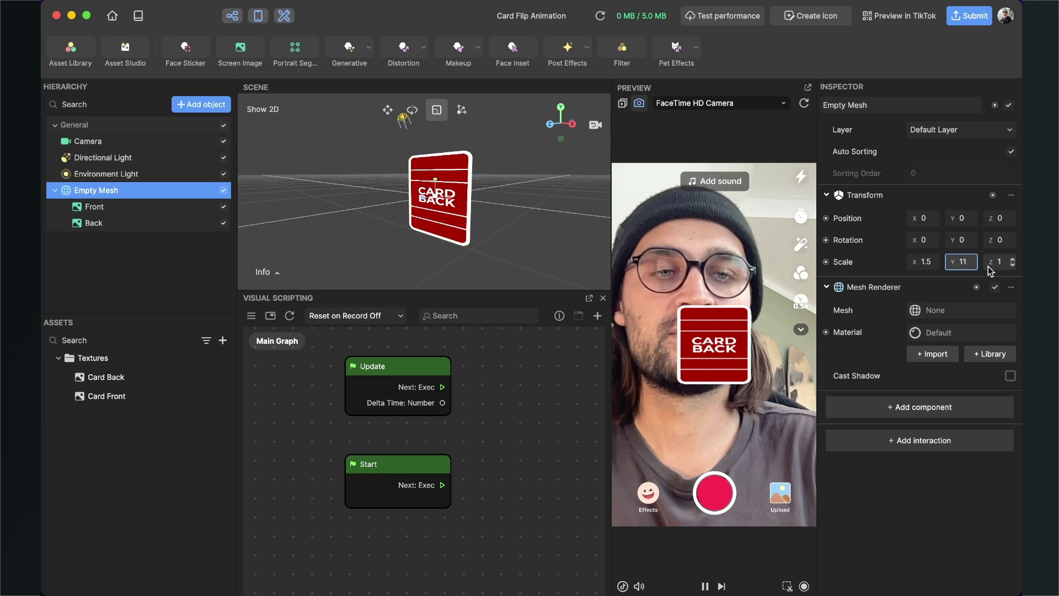
{"action": "type", "text": ".5"}
{"action": "key", "text": "Return"}
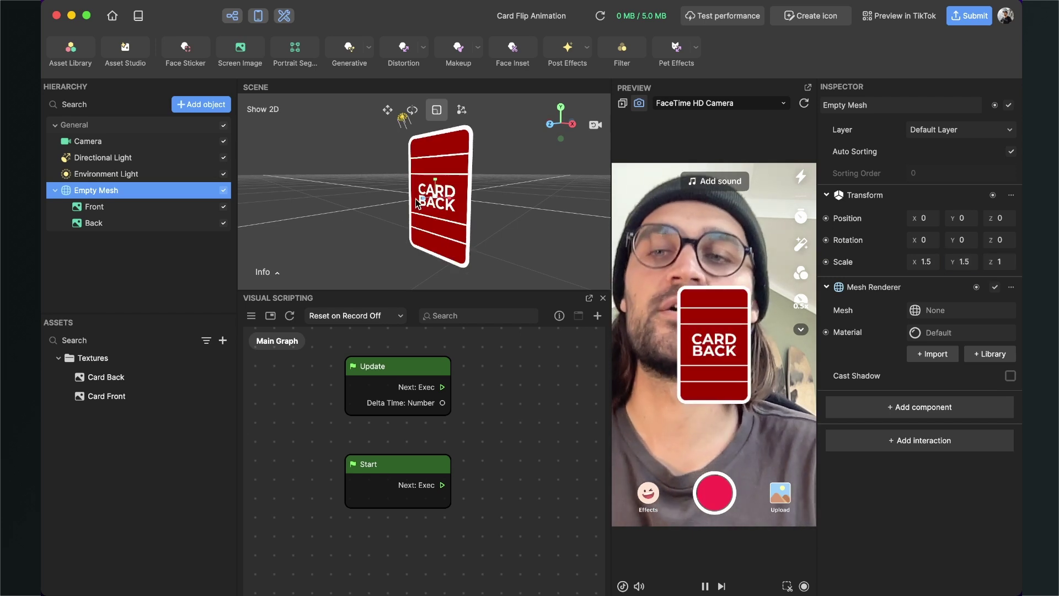
{"action": "middle_click_drag", "start_coordinate": [491, 214], "coordinate": [509, 436]}
{"action": "left_click", "coordinate": [509, 436]}
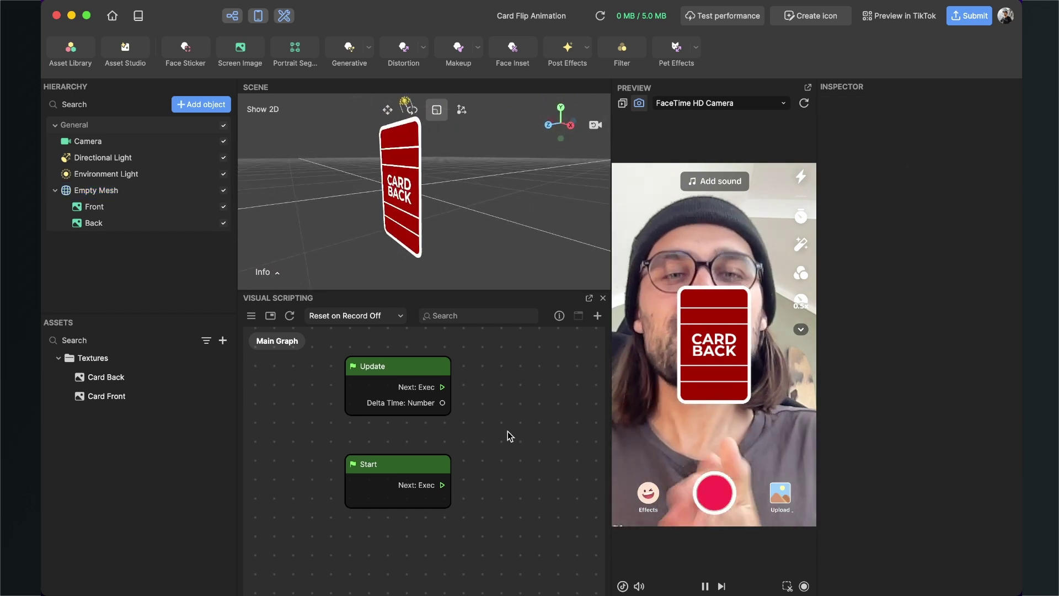
Add a Screen Tap node to the main graph and place it below the Start node
{"action": "scroll", "coordinate": [507, 431], "scroll_direction": "down", "scroll_amount": 3}
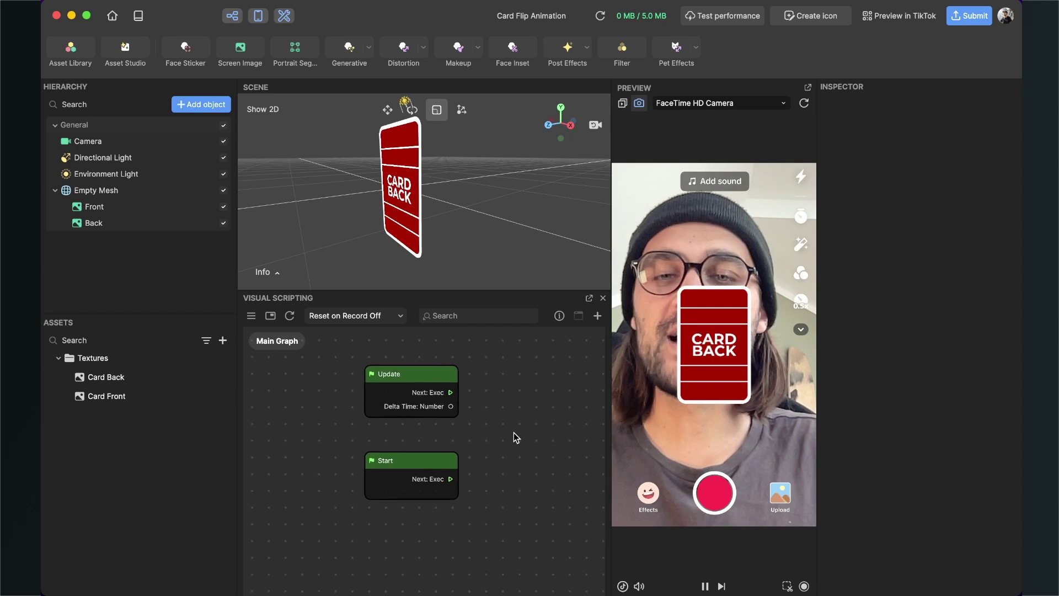
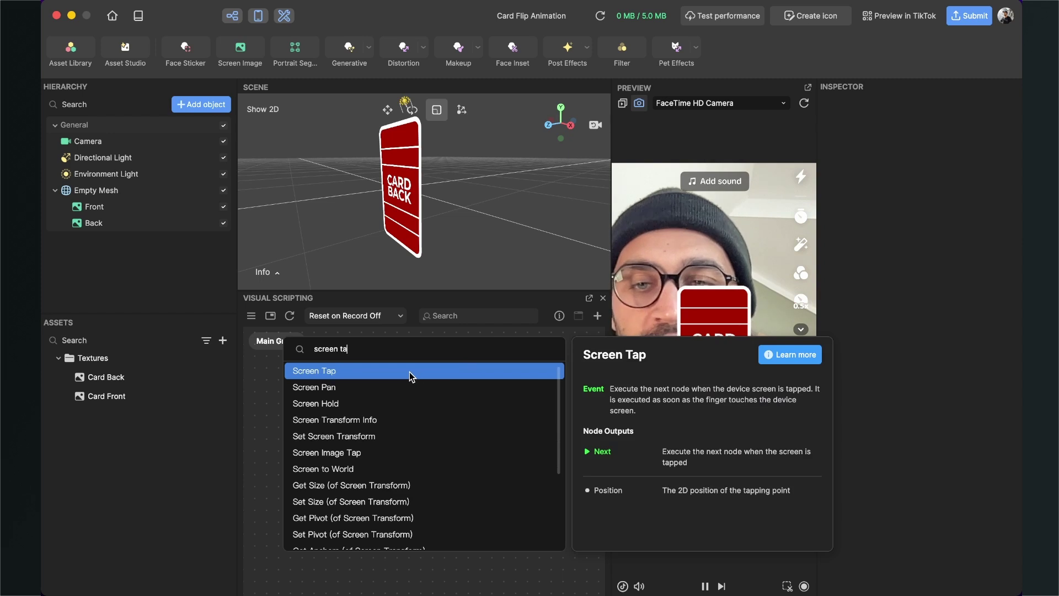
{"action": "left_click", "coordinate": [410, 371]}
{"action": "left_click_drag", "start_coordinate": [448, 459], "coordinate": [337, 489]}
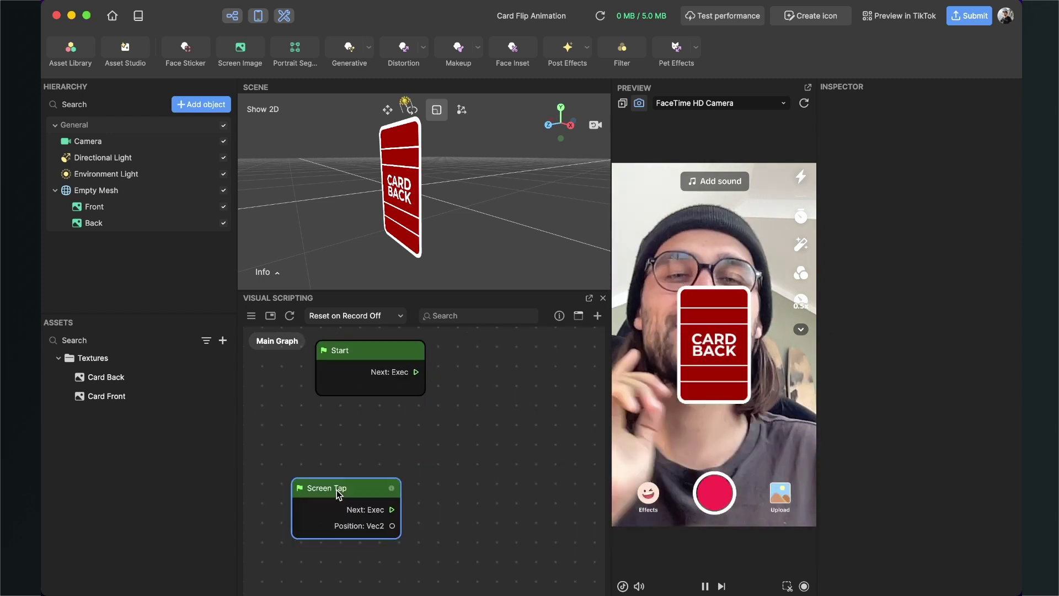
Add a Transit by Time node beside the Screen Tap node and switch its data type to Vec3
{"action": "left_click", "coordinate": [598, 319]}
{"action": "type", "text": "tran"}
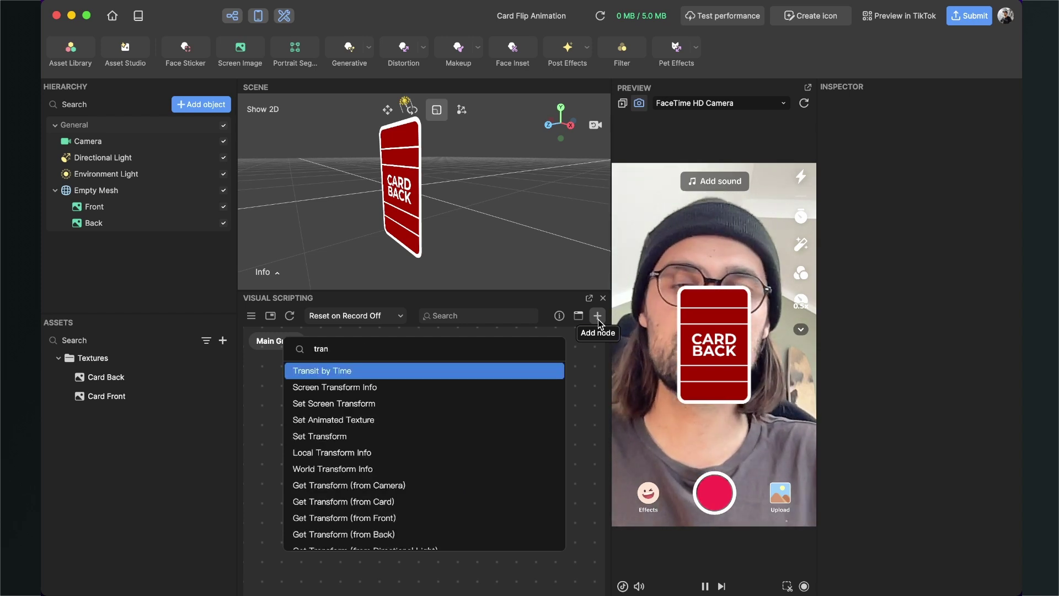
{"action": "key", "text": "Return"}
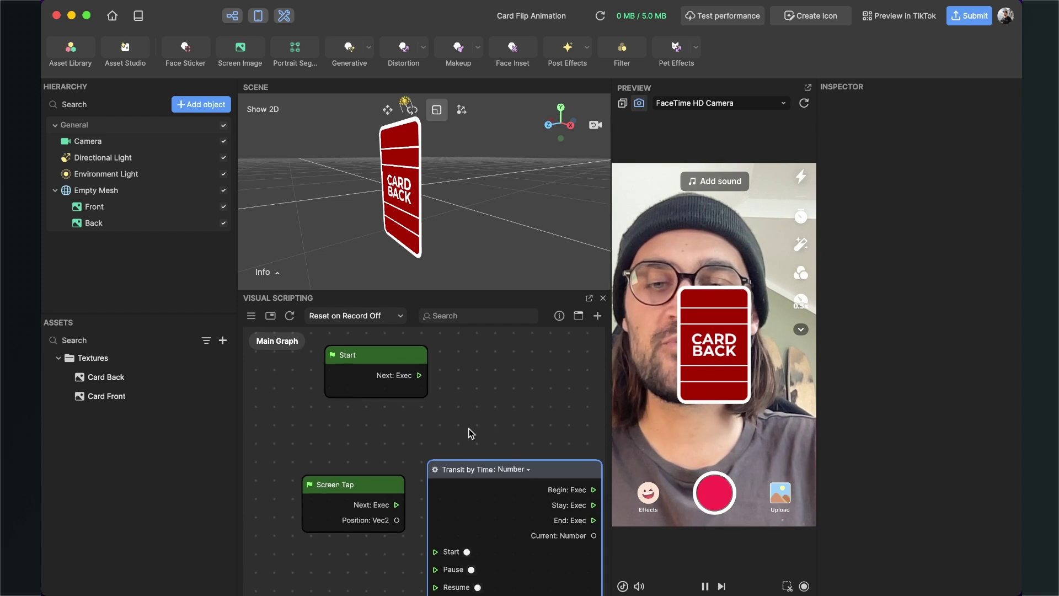
{"action": "scroll", "coordinate": [487, 404], "scroll_direction": "down", "scroll_amount": 5}
{"action": "scroll", "coordinate": [488, 404], "scroll_direction": "right", "scroll_amount": 2}
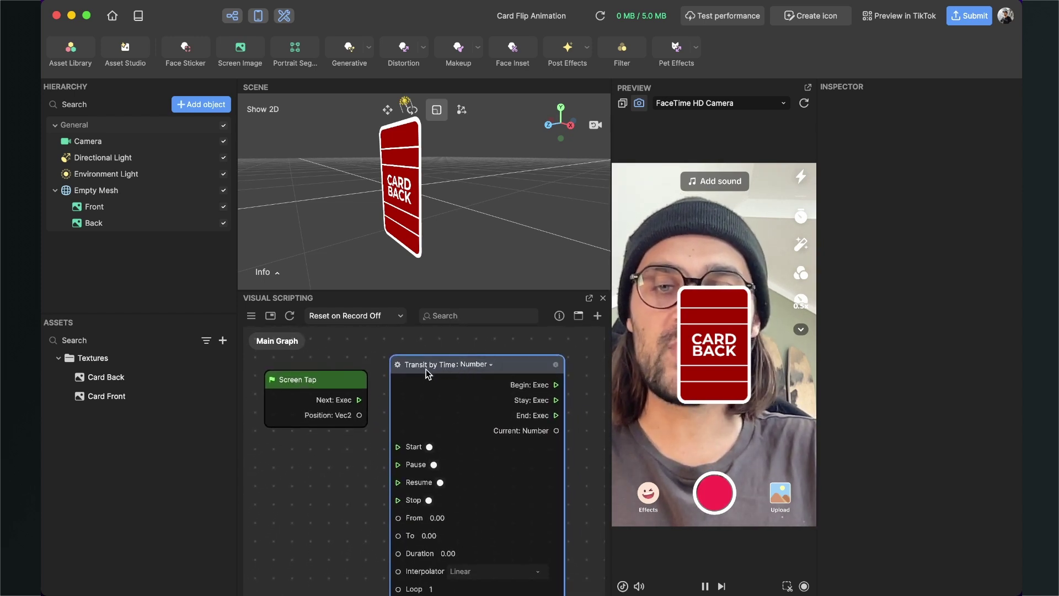
{"action": "left_click", "coordinate": [472, 366]}
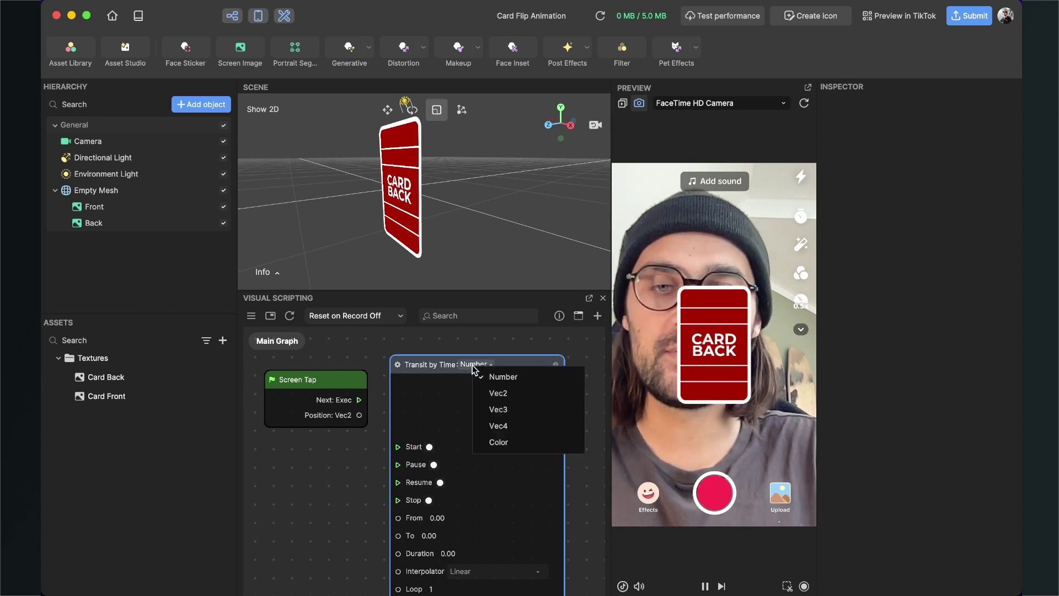
{"action": "left_click", "coordinate": [500, 410]}
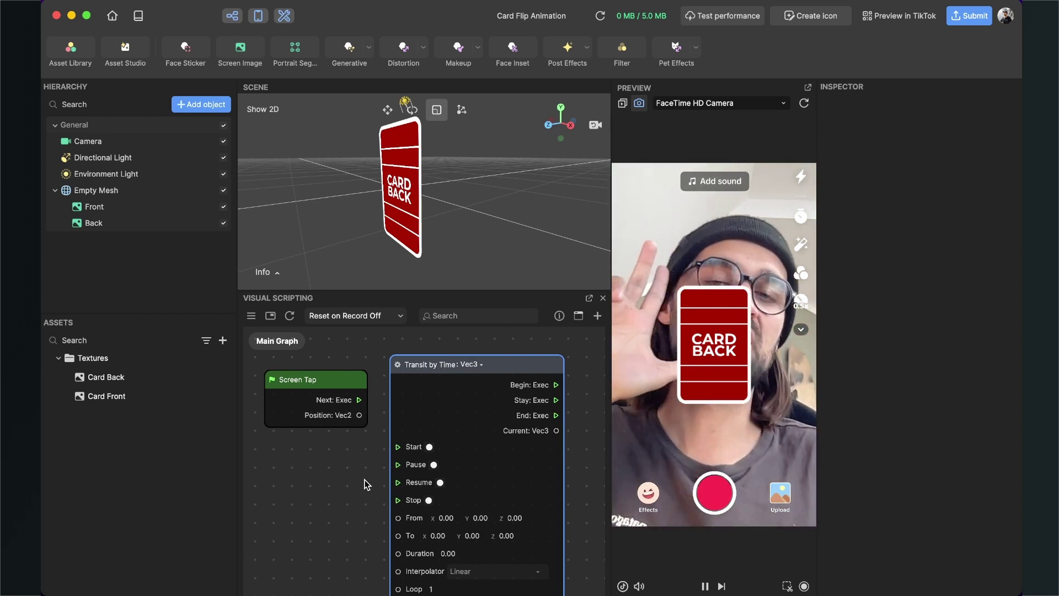
Space the Transit by Time node away from Screen Tap and connect Screen Tap's Next output to its Start input
{"action": "scroll", "coordinate": [351, 479], "scroll_direction": "down", "scroll_amount": 2}
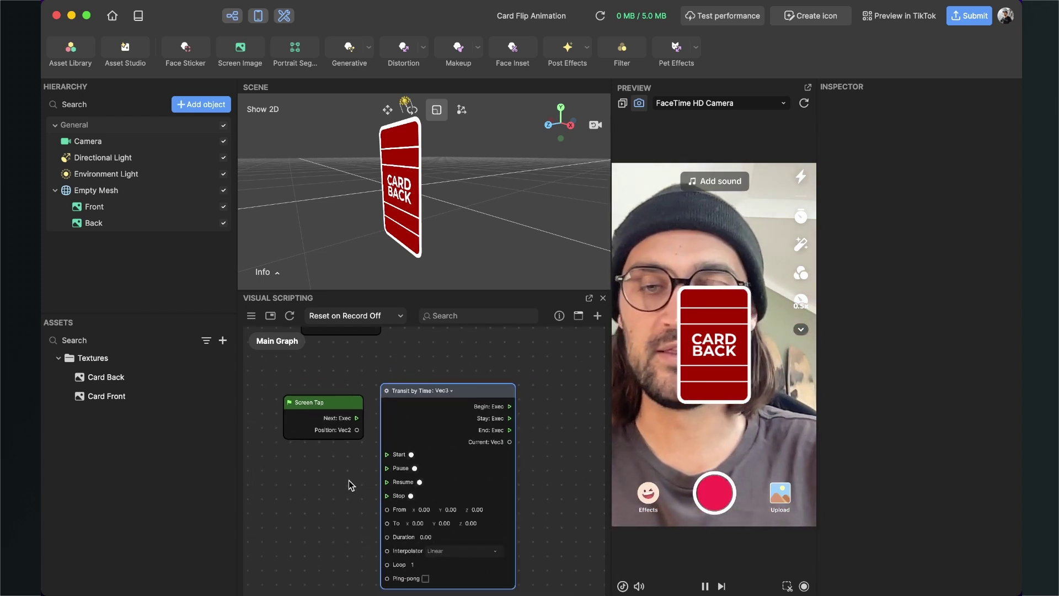
{"action": "left_click_drag", "start_coordinate": [468, 387], "coordinate": [521, 375]}
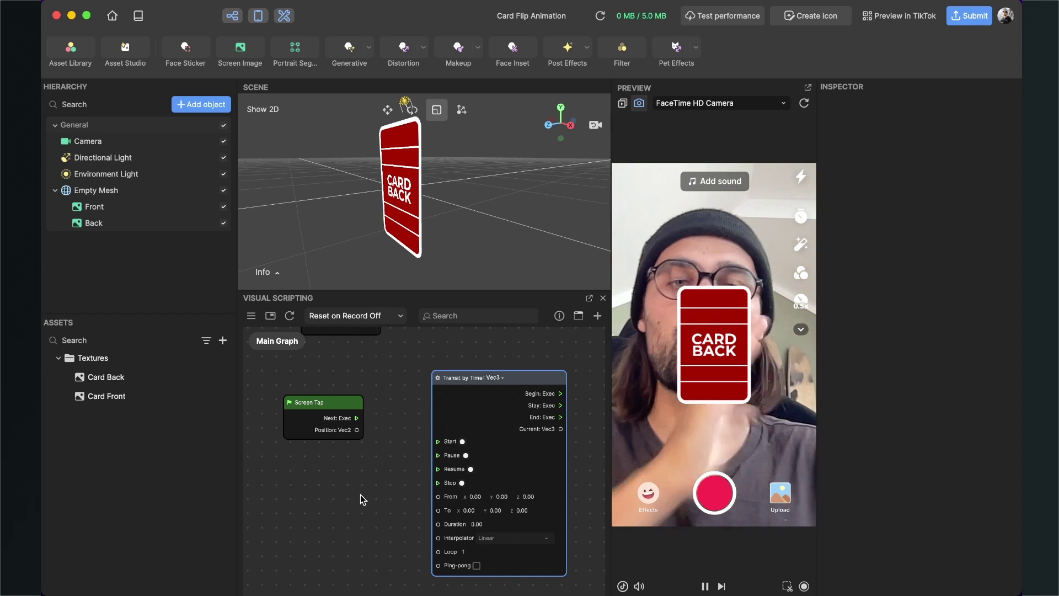
{"action": "left_click_drag", "start_coordinate": [352, 498], "coordinate": [333, 496]}
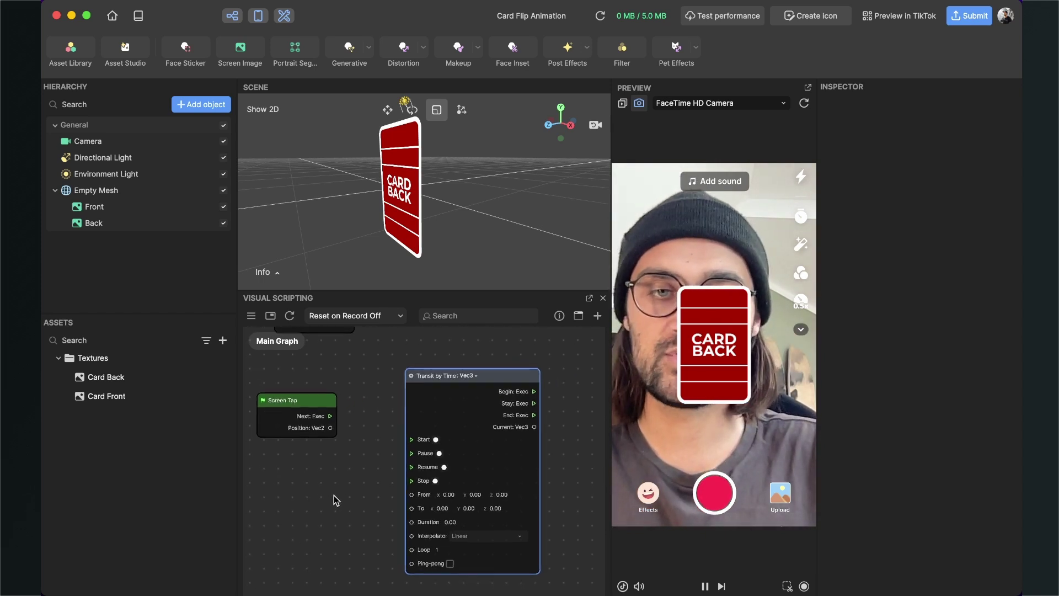
{"action": "scroll", "coordinate": [313, 432], "scroll_direction": "up", "scroll_amount": 2}
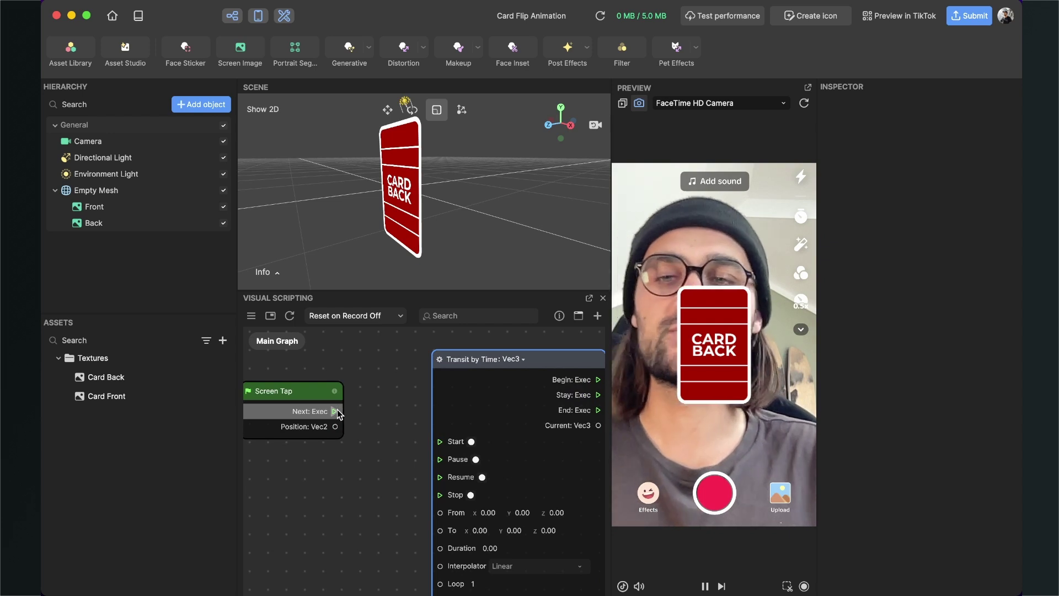
{"action": "left_click_drag", "start_coordinate": [337, 411], "coordinate": [439, 441]}
{"action": "scroll", "coordinate": [407, 476], "scroll_direction": "up", "scroll_amount": 1}
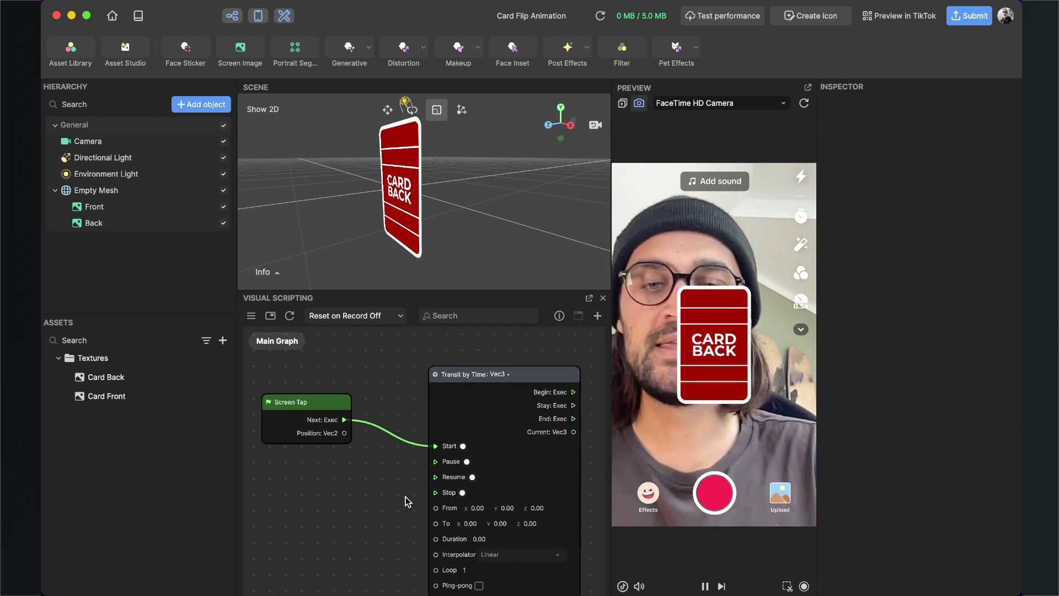
Set the Transit by Time node's To Y value to 180, Duration to 1 and Interpolator to Ease-in-out
{"action": "scroll", "coordinate": [405, 496], "scroll_direction": "down", "scroll_amount": 3}
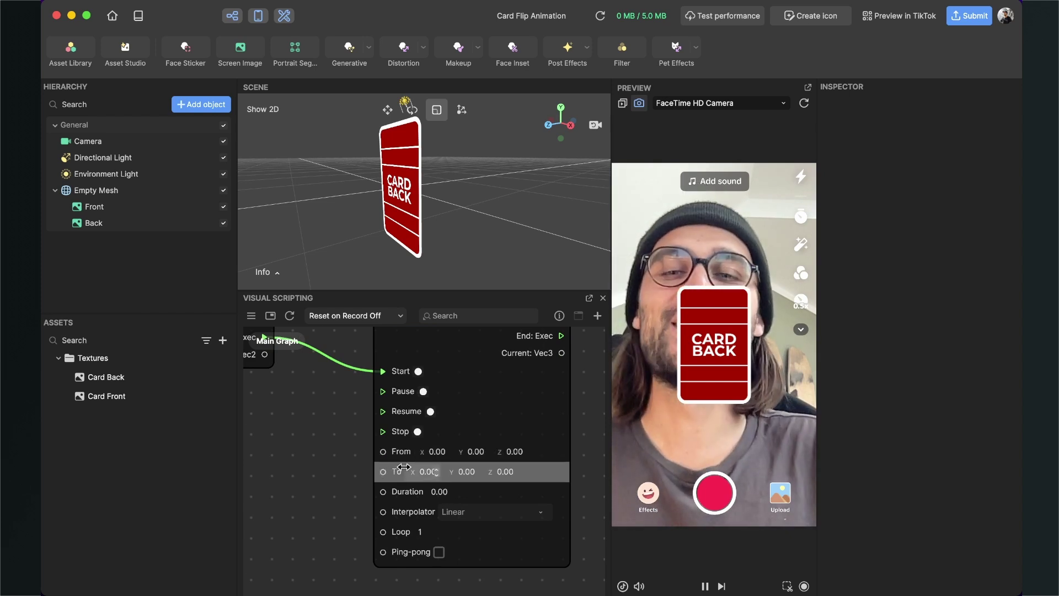
{"action": "left_click", "coordinate": [466, 474]}
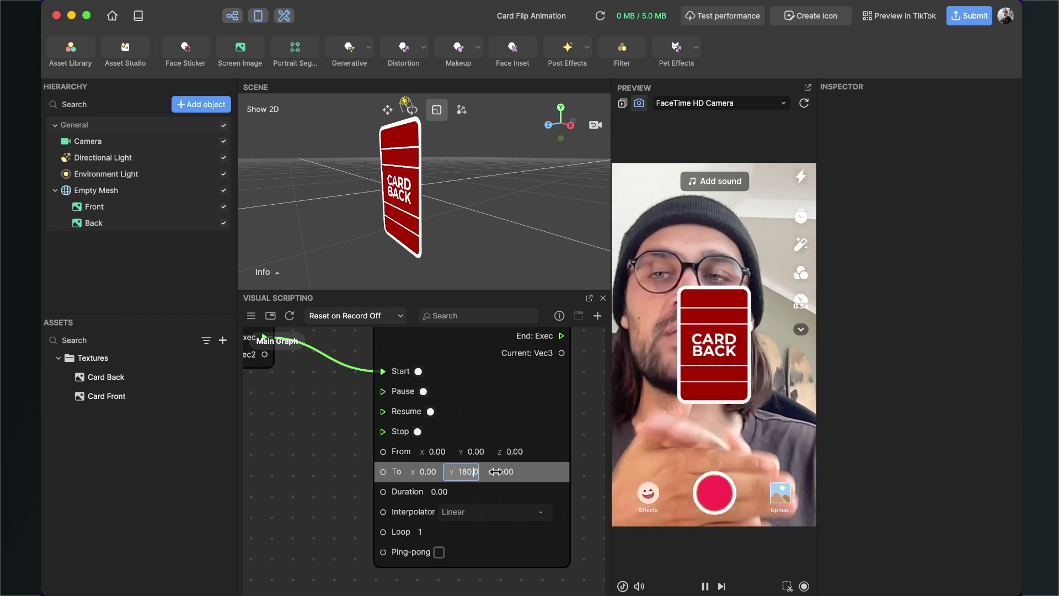
{"action": "left_click", "coordinate": [440, 492]}
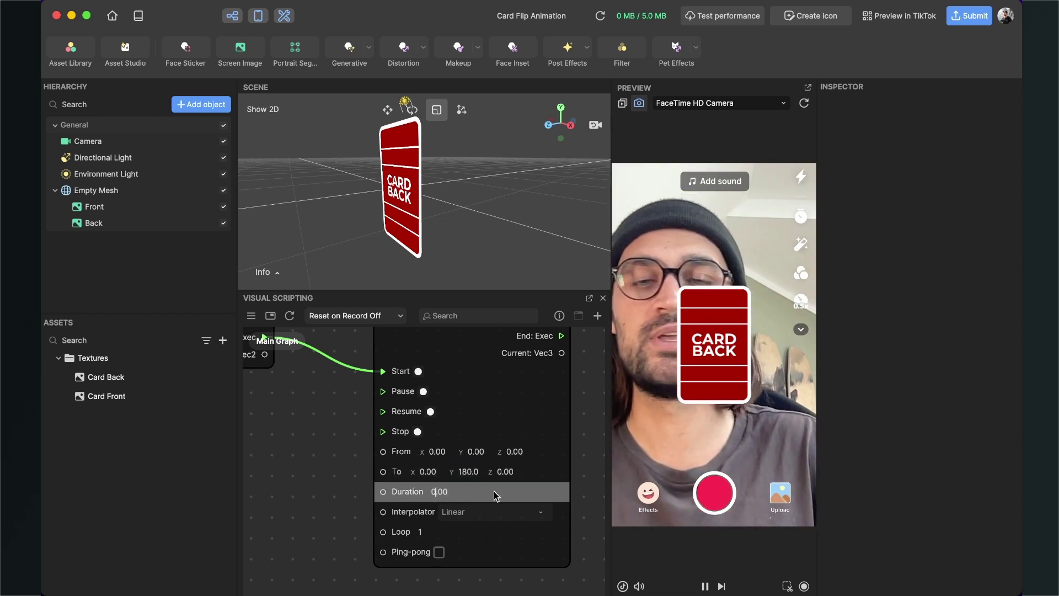
{"action": "key", "text": "BackSpace"}
{"action": "type", "text": "1"}
{"action": "key", "text": "Return"}
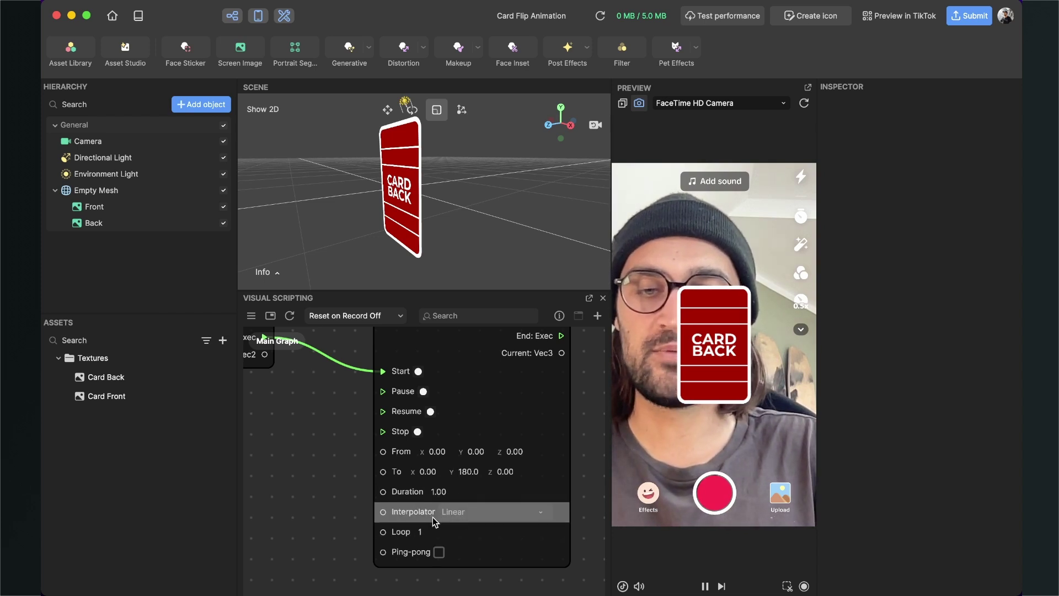
{"action": "left_click", "coordinate": [467, 516]}
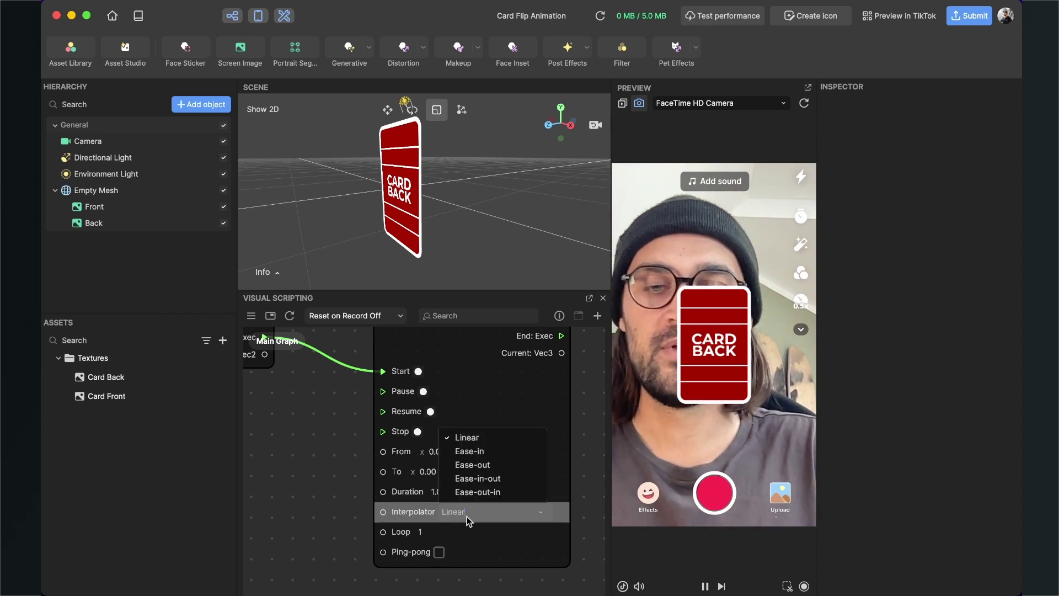
{"action": "left_click", "coordinate": [486, 479]}
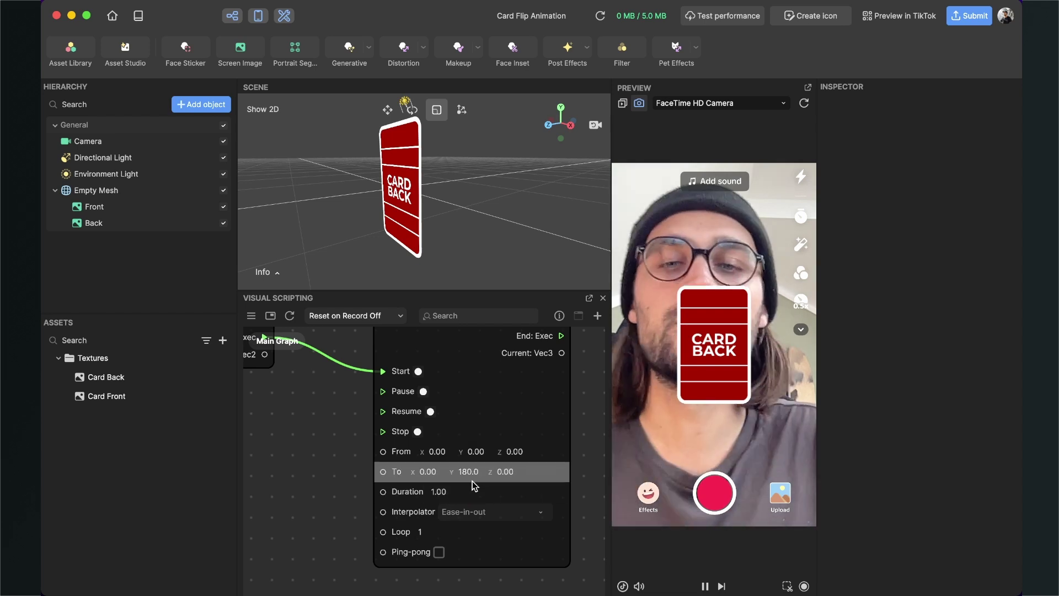
Add a Set Rotation node for the Empty Mesh's transform and place it beside the Transit by Time node's outputs
{"action": "scroll", "coordinate": [472, 482], "scroll_direction": "down", "scroll_amount": 5}
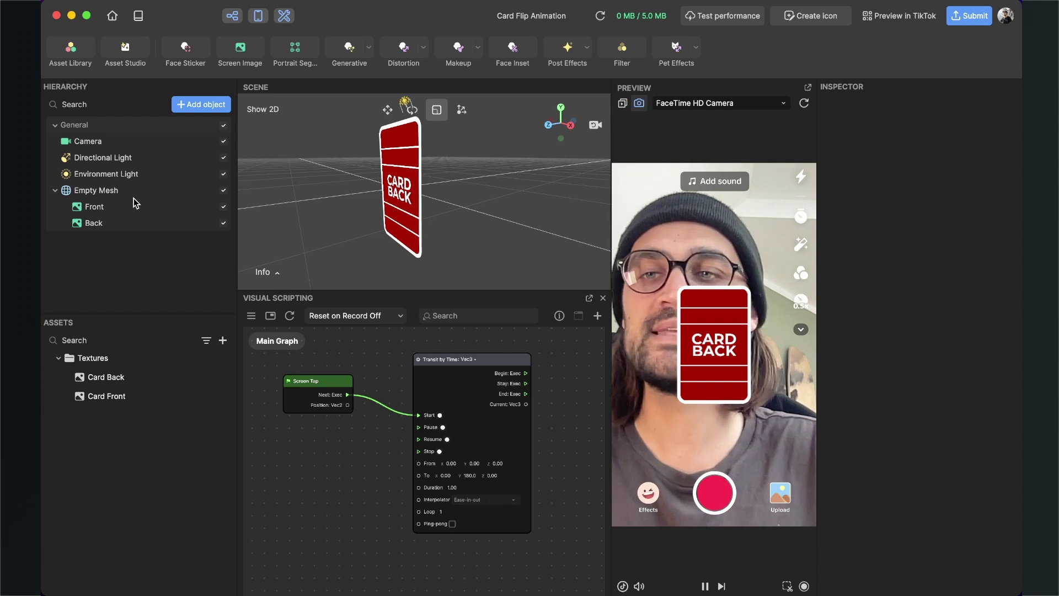
{"action": "left_click", "coordinate": [111, 195]}
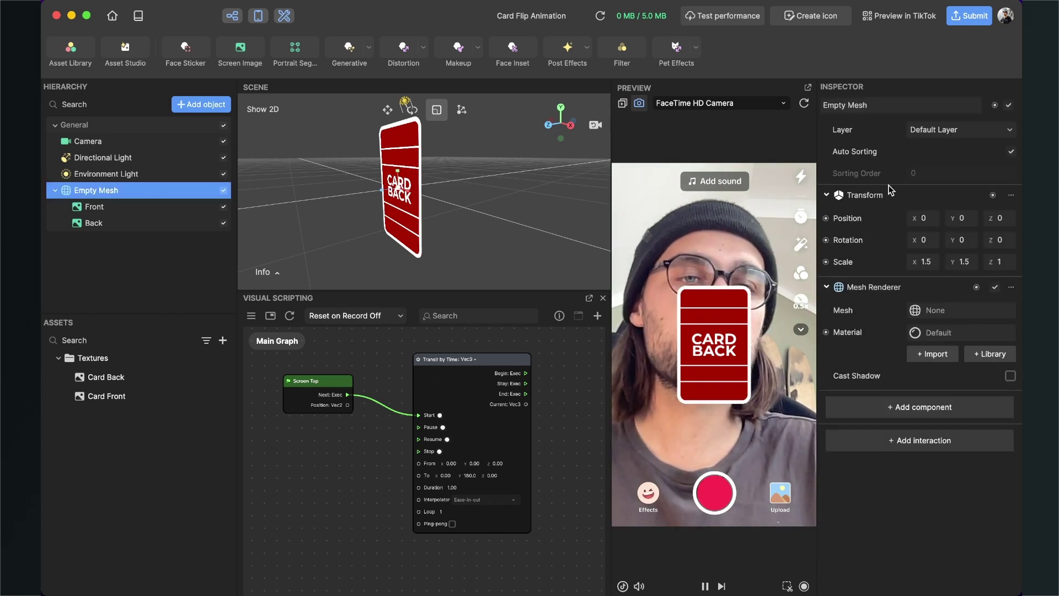
{"action": "left_click", "coordinate": [827, 241]}
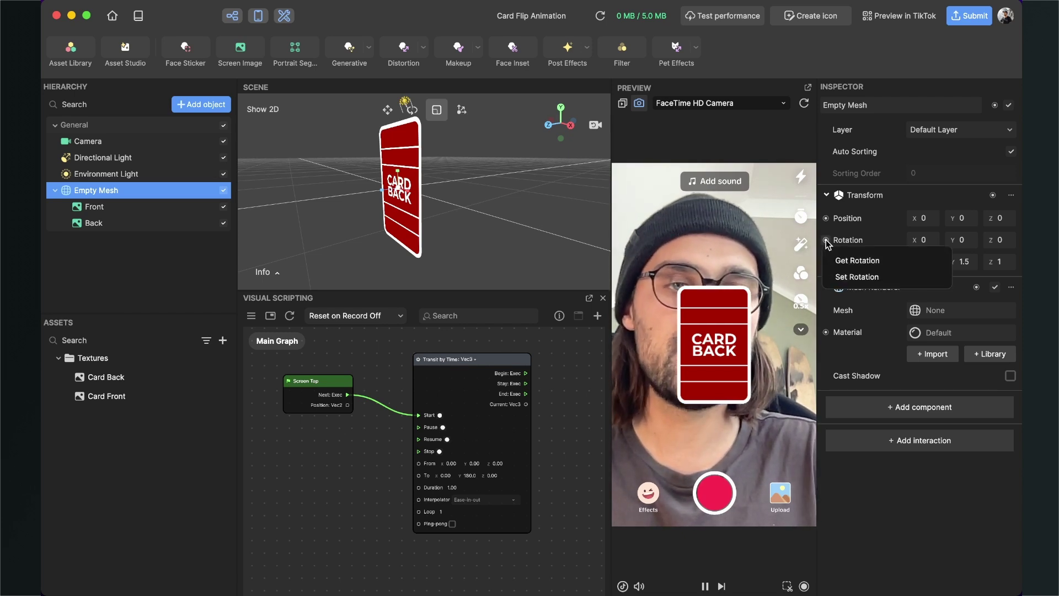
{"action": "left_click", "coordinate": [856, 277]}
{"action": "scroll", "coordinate": [385, 475], "scroll_direction": "up", "scroll_amount": 2}
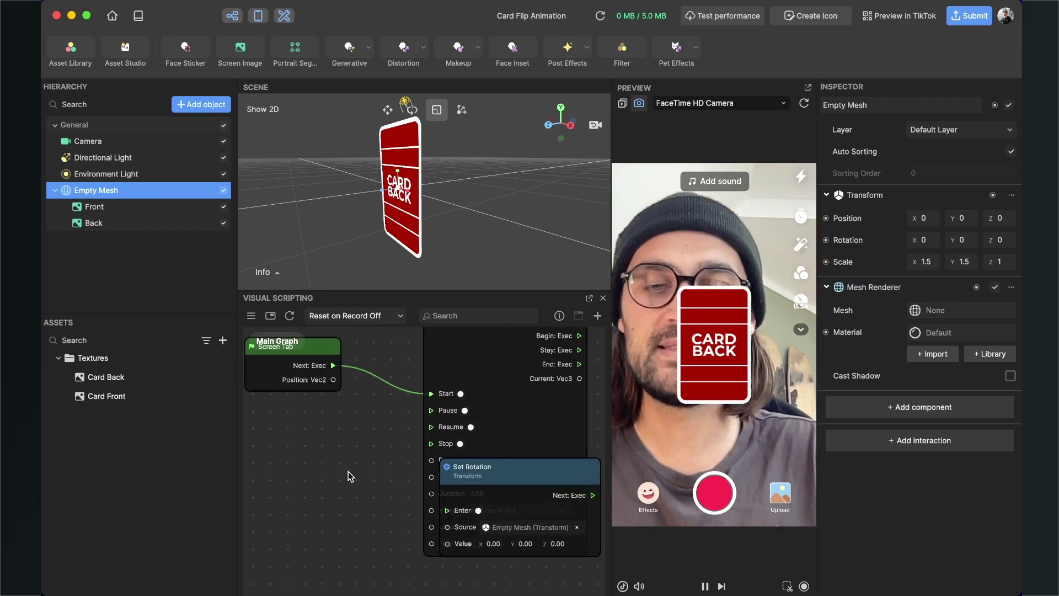
{"action": "scroll", "coordinate": [363, 467], "scroll_direction": "right", "scroll_amount": 5}
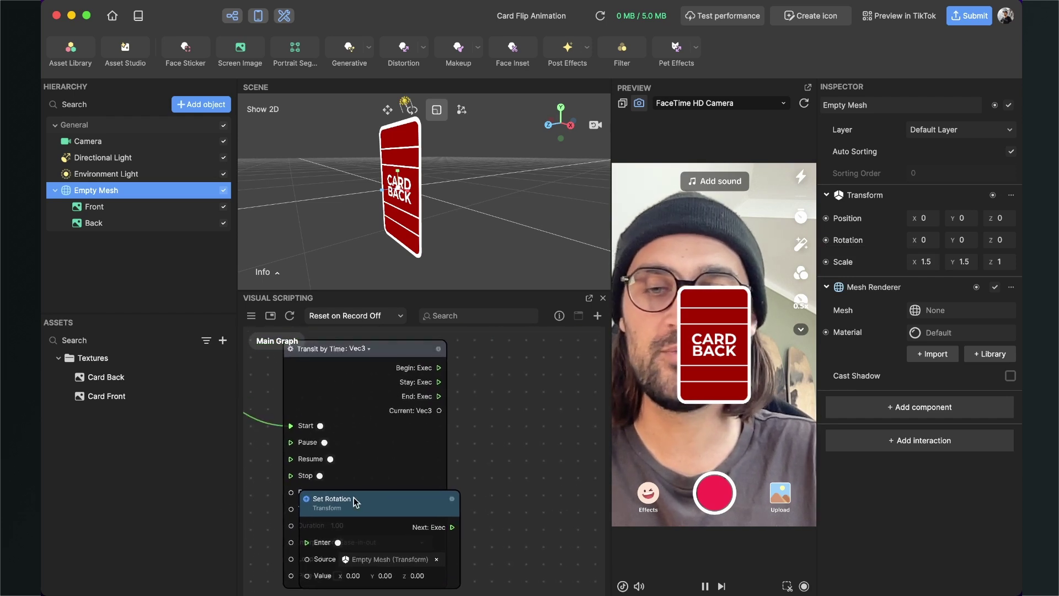
{"action": "left_click_drag", "start_coordinate": [397, 503], "coordinate": [565, 398]}
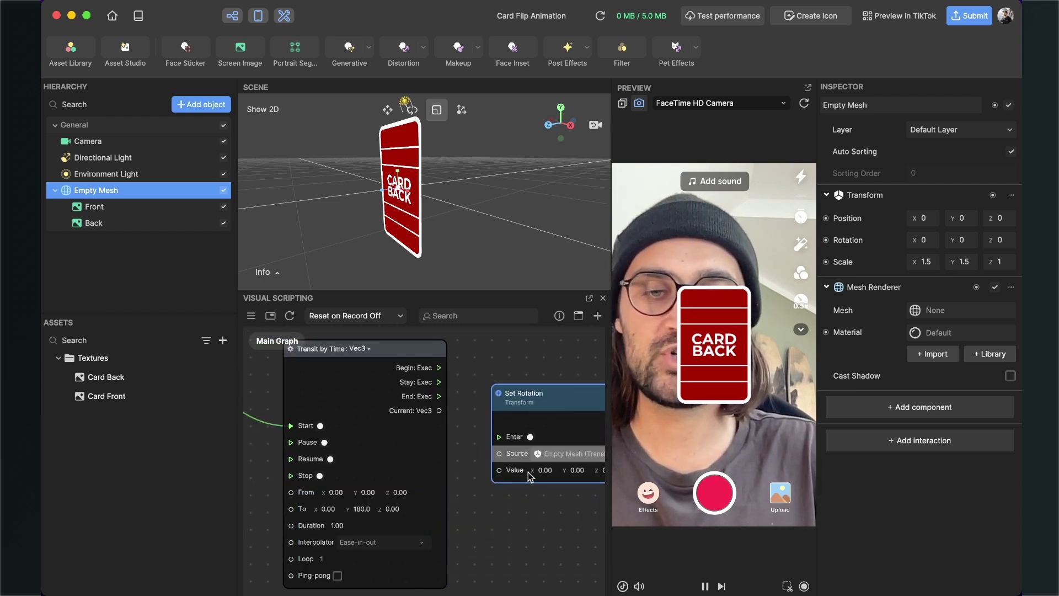
{"action": "scroll", "coordinate": [530, 523], "scroll_direction": "right", "scroll_amount": 3}
{"action": "left_click_drag", "start_coordinate": [507, 400], "coordinate": [531, 389]}
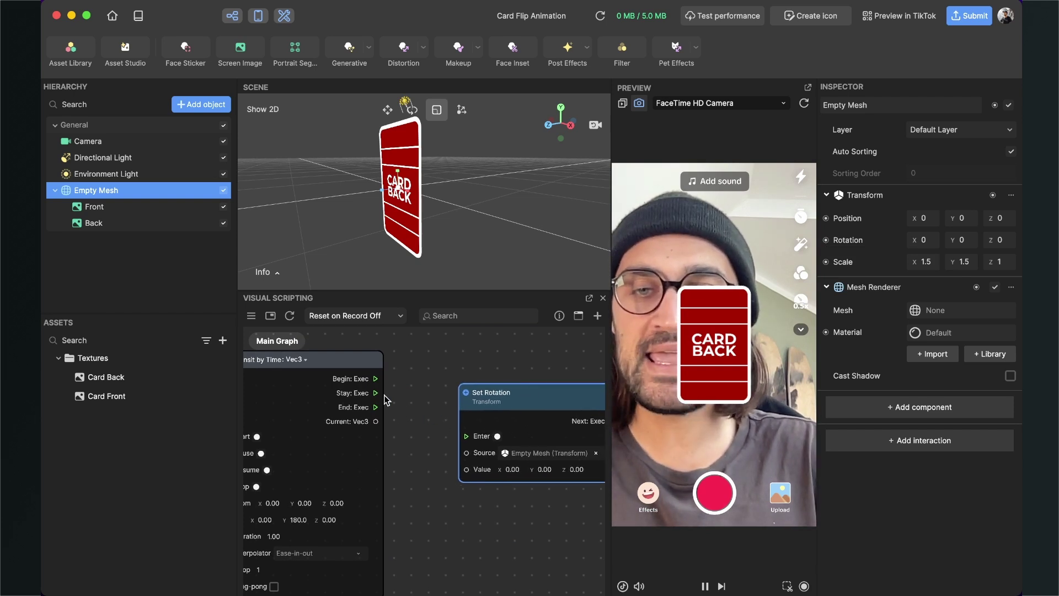
Connect Transit by Time's Stay output to Set Rotation's Enter input and its Current output to the Value input
{"action": "scroll", "coordinate": [377, 396], "scroll_direction": "down", "scroll_amount": 2}
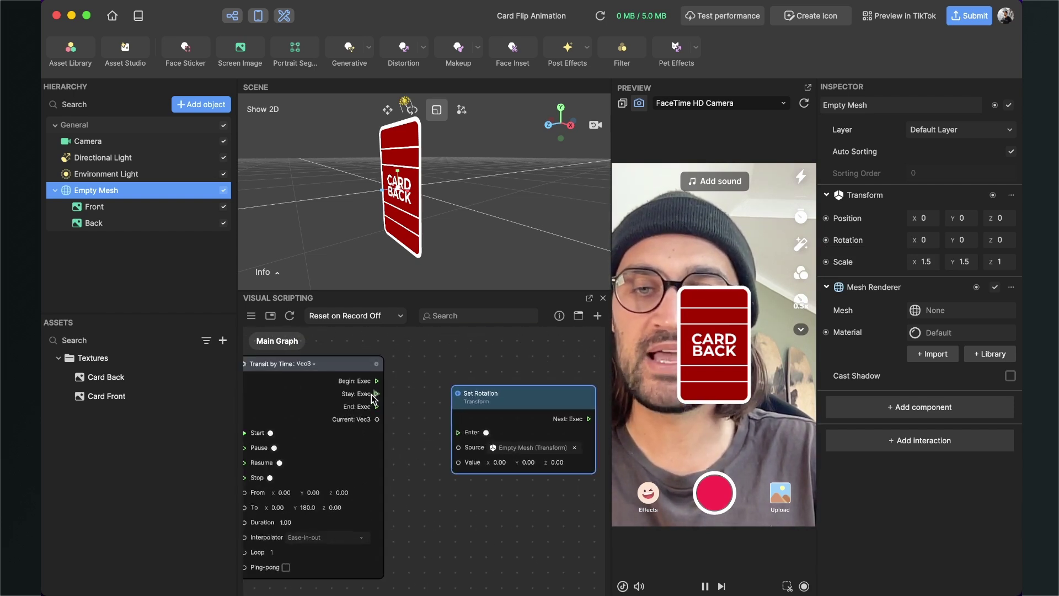
{"action": "left_click_drag", "start_coordinate": [378, 393], "coordinate": [457, 432]}
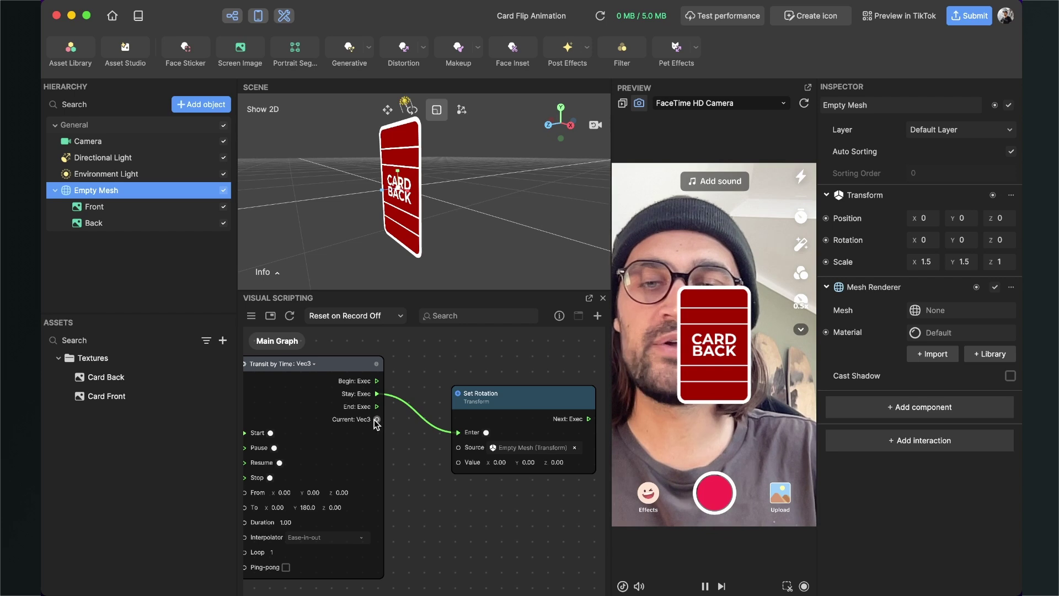
{"action": "left_click_drag", "start_coordinate": [377, 420], "coordinate": [452, 459]}
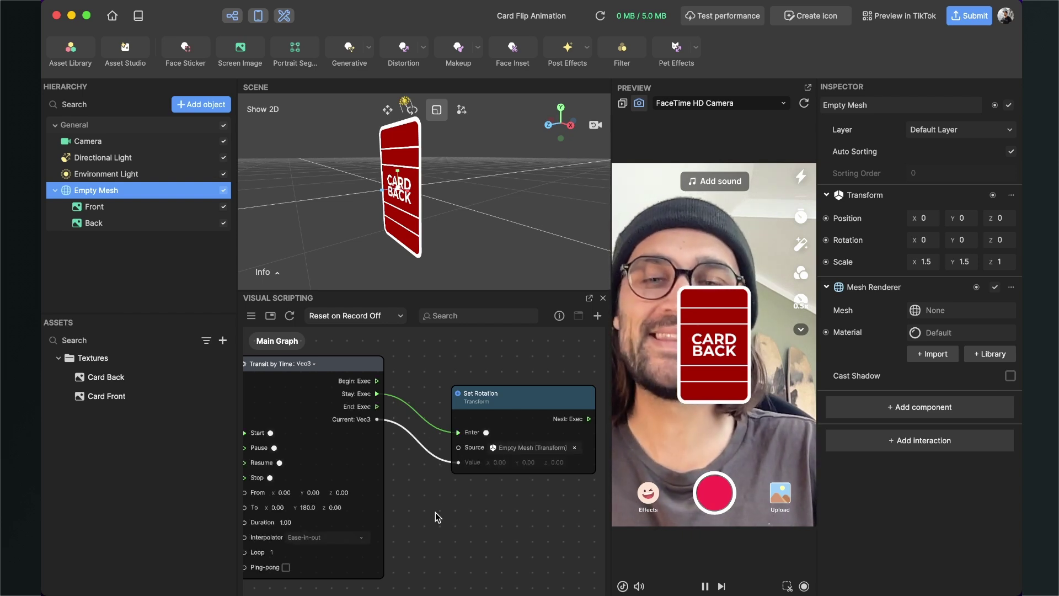
Test the card flip by tapping the preview screen several times and review the node graph
{"action": "scroll", "coordinate": [435, 512], "scroll_direction": "down", "scroll_amount": 2}
{"action": "left_click_drag", "start_coordinate": [435, 512], "coordinate": [524, 494]}
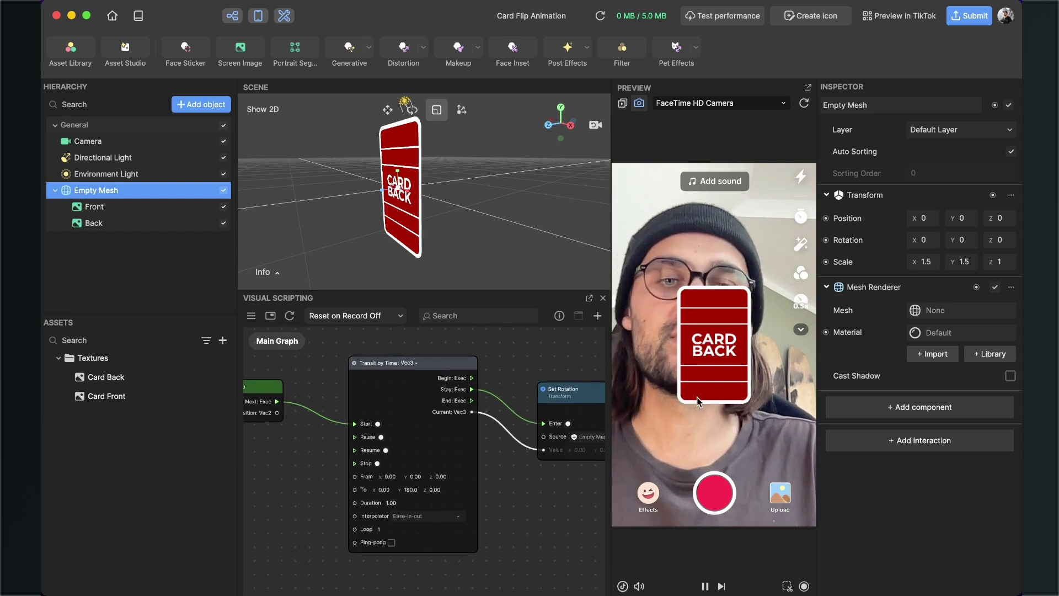
{"action": "left_click", "coordinate": [729, 375]}
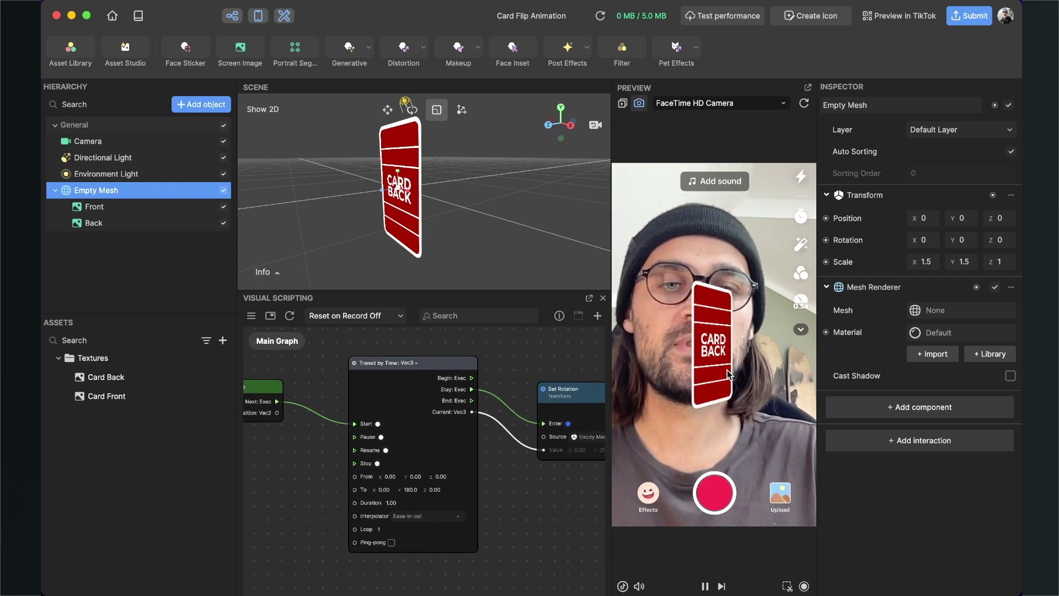
{"action": "left_click", "coordinate": [728, 375]}
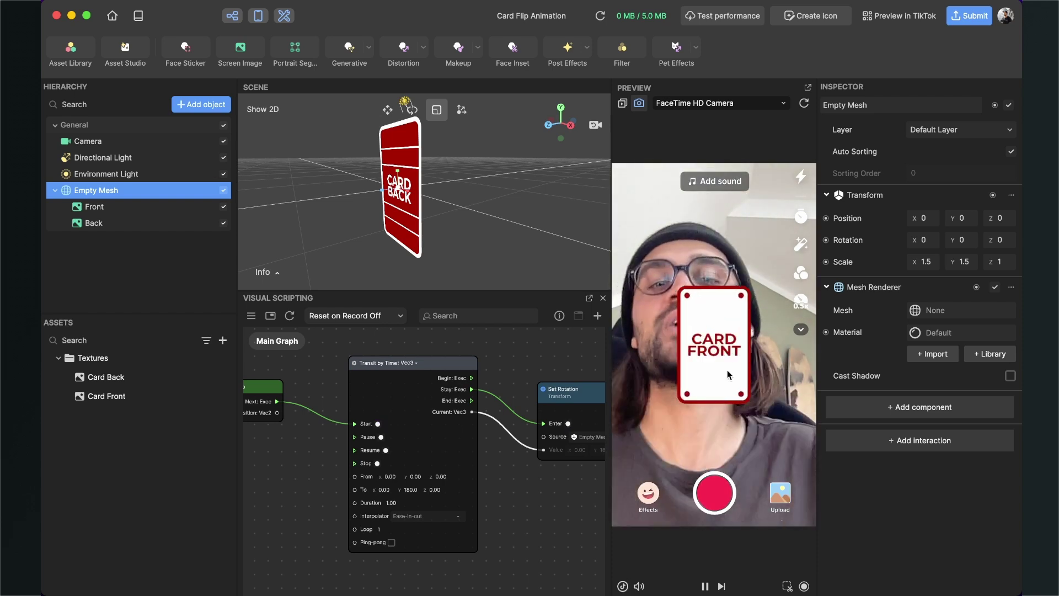
{"action": "left_click", "coordinate": [728, 376]}
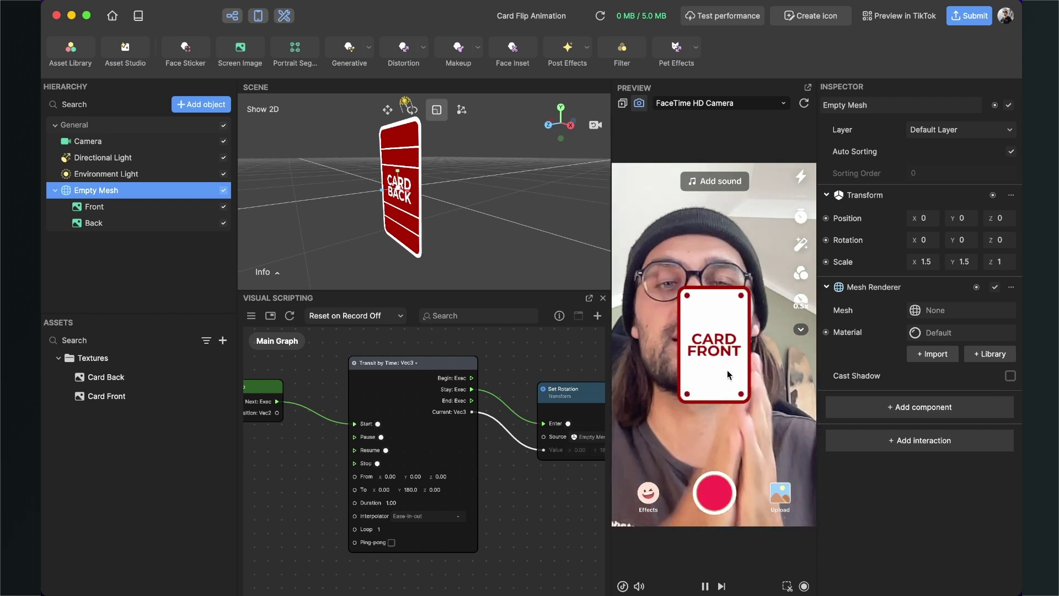
{"action": "left_click", "coordinate": [727, 373]}
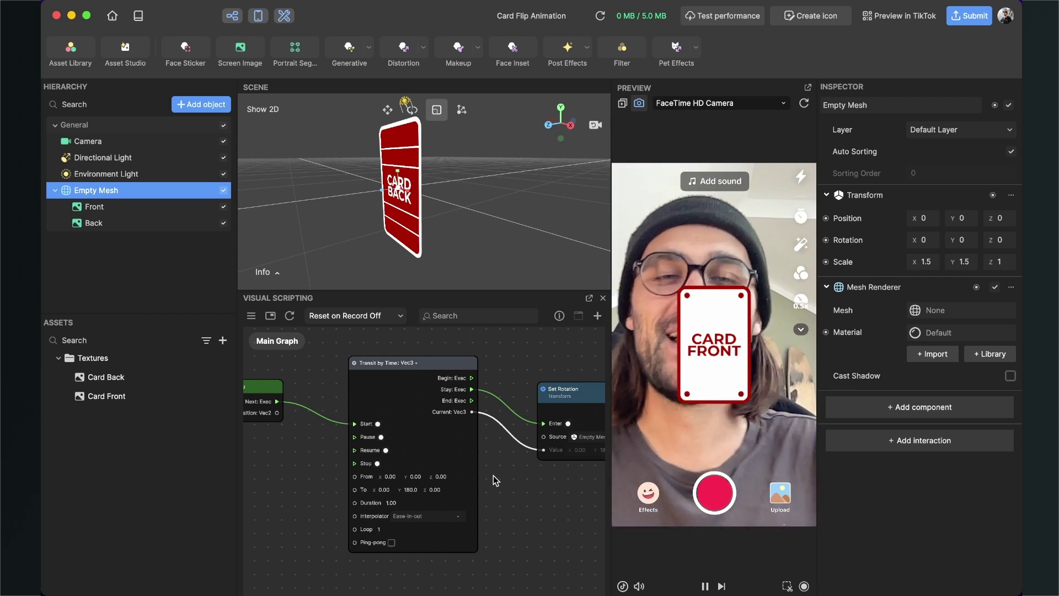
{"action": "scroll", "coordinate": [493, 475], "scroll_direction": "down", "scroll_amount": 3}
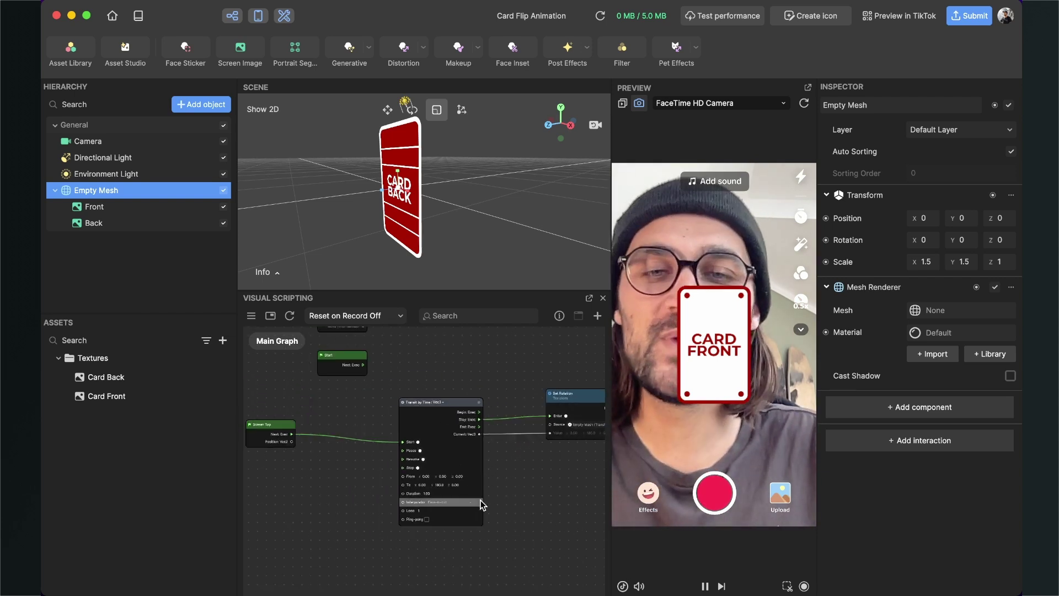
Add a Do Once node between the Screen Tap and Transit by Time nodes
{"action": "left_click", "coordinate": [596, 317]}
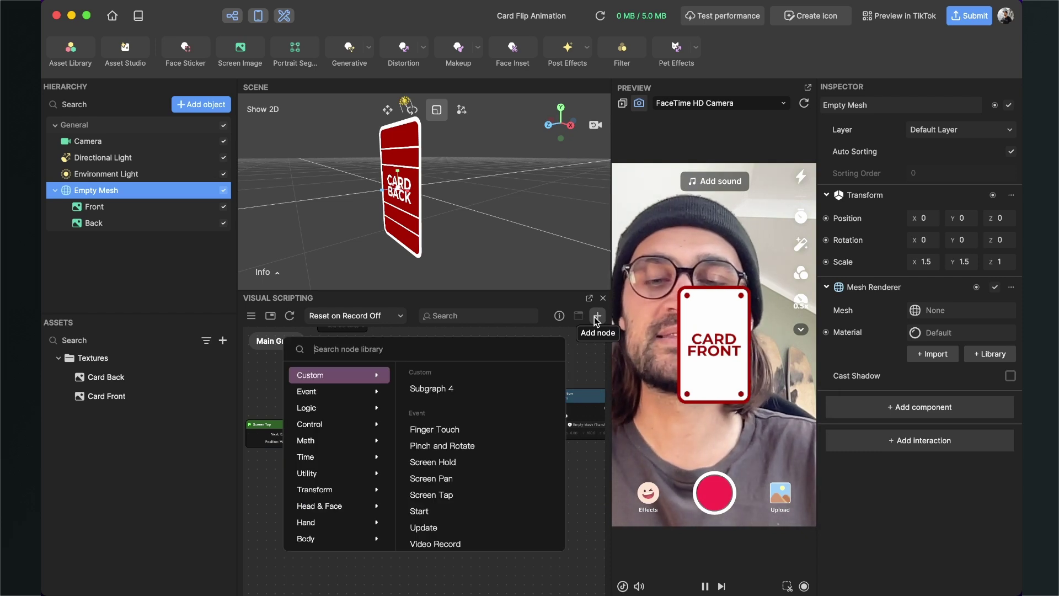
{"action": "type", "text": "do"}
{"action": "left_click", "coordinate": [309, 386]}
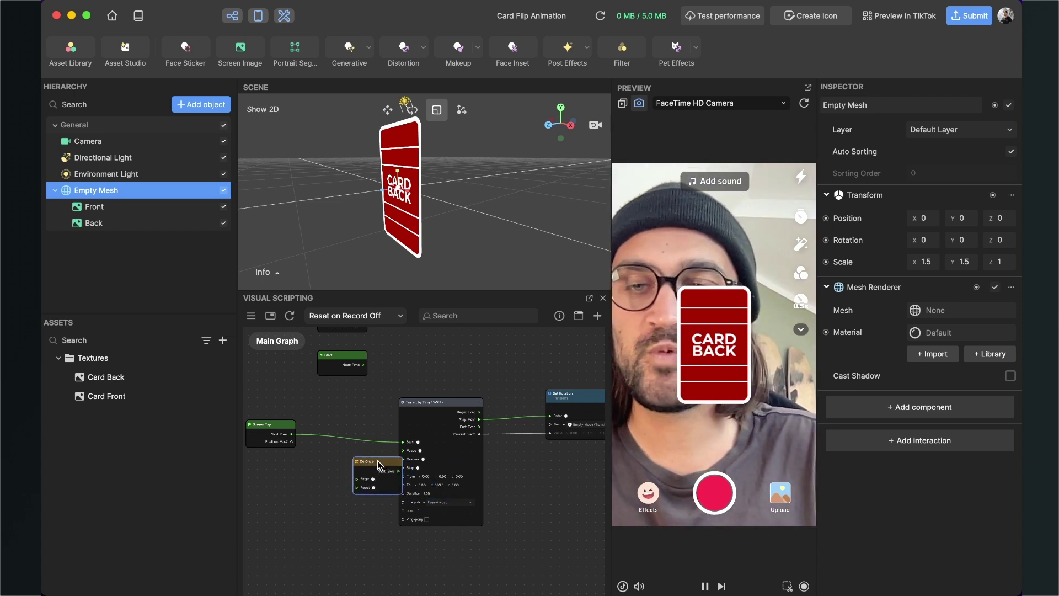
Route Screen Tap's Next output through Do Once into Transit by Time's Start input, and test the flip in the preview
{"action": "scroll", "coordinate": [287, 527], "scroll_direction": "up", "scroll_amount": 4}
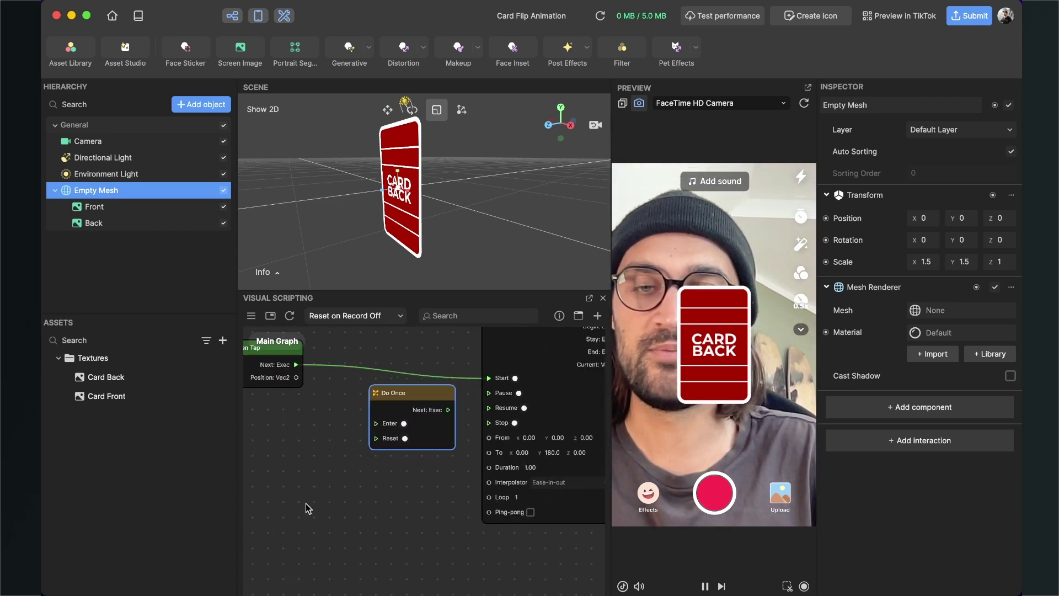
{"action": "left_click_drag", "start_coordinate": [305, 503], "coordinate": [339, 535]}
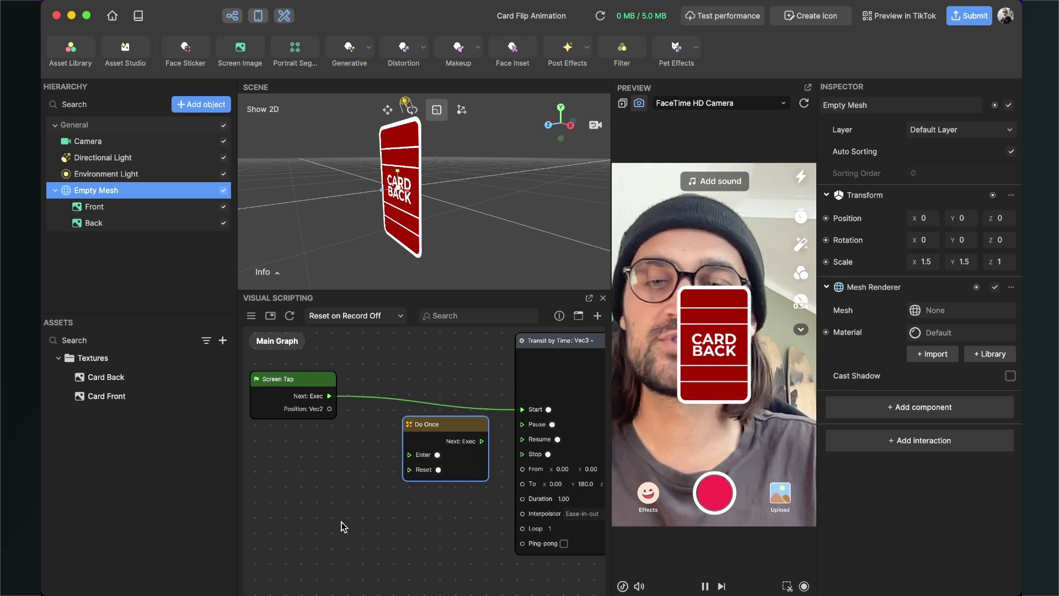
{"action": "left_click_drag", "start_coordinate": [330, 396], "coordinate": [410, 457]}
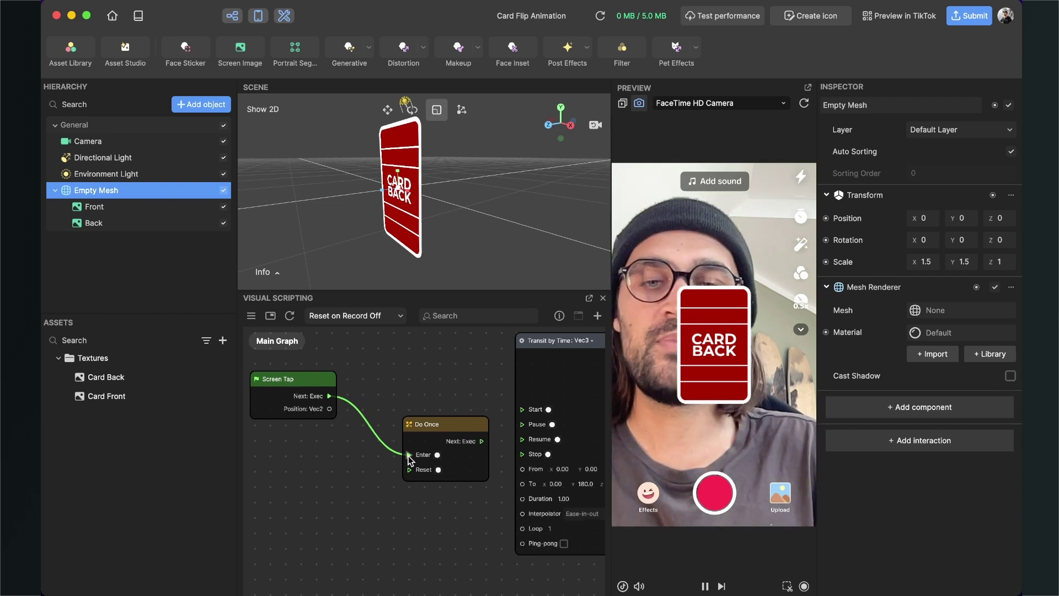
{"action": "left_click_drag", "start_coordinate": [456, 421], "coordinate": [521, 412]}
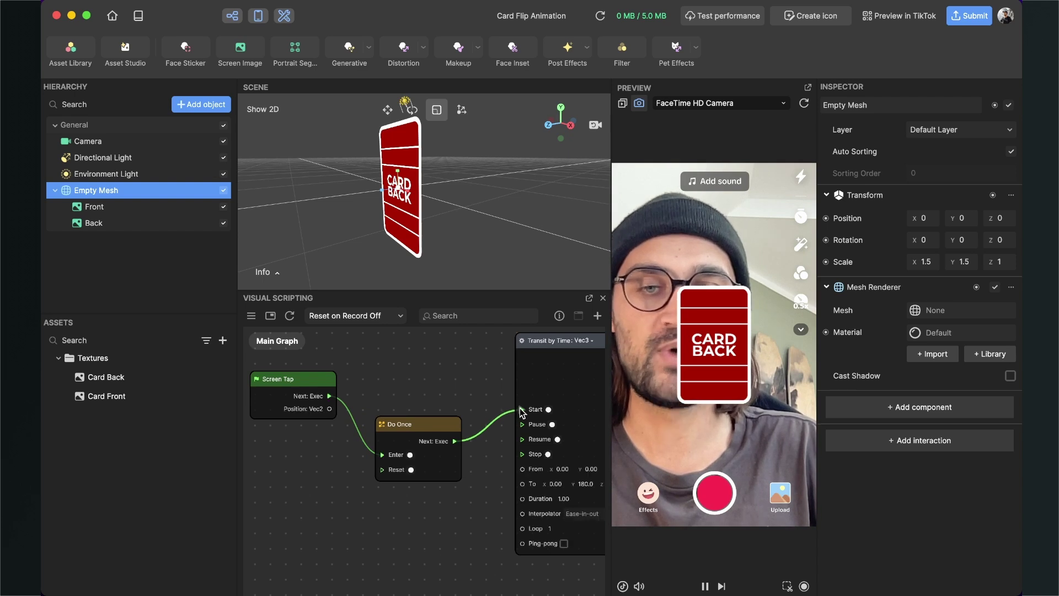
{"action": "left_click", "coordinate": [692, 377]}
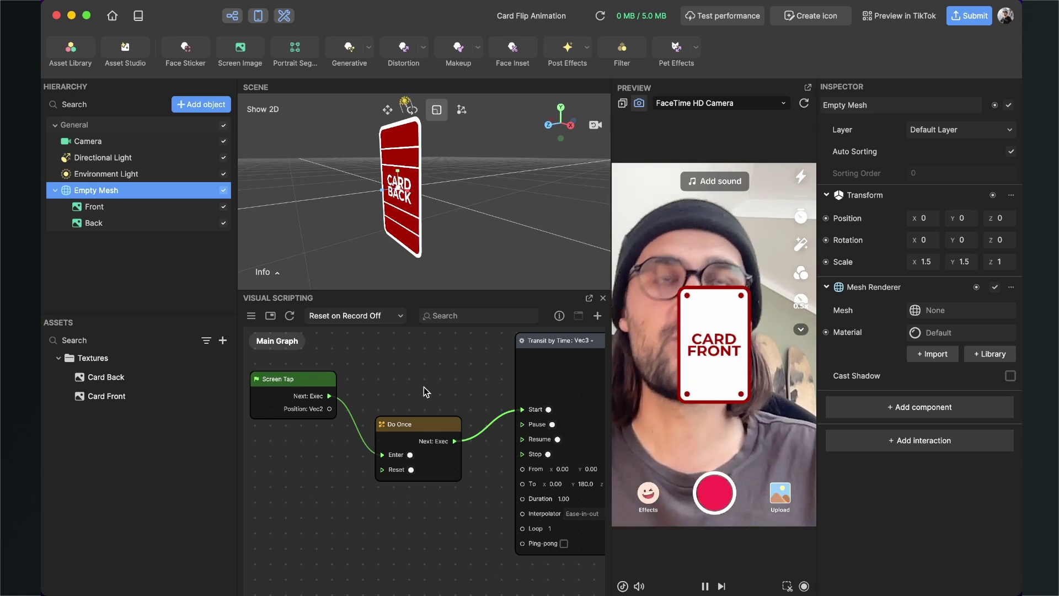
Add a Flip-Flop node and place it beside the Transit by Time node, below Set Rotation
{"action": "scroll", "coordinate": [438, 515], "scroll_direction": "down", "scroll_amount": 2}
{"action": "left_click_drag", "start_coordinate": [438, 515], "coordinate": [372, 475]}
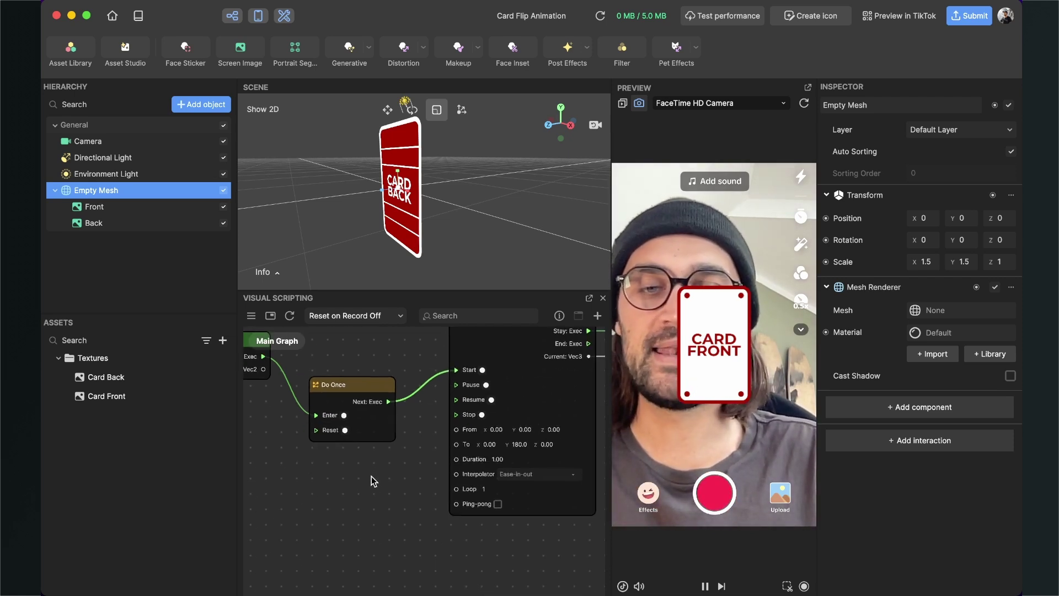
{"action": "scroll", "coordinate": [380, 482], "scroll_direction": "down", "scroll_amount": 2}
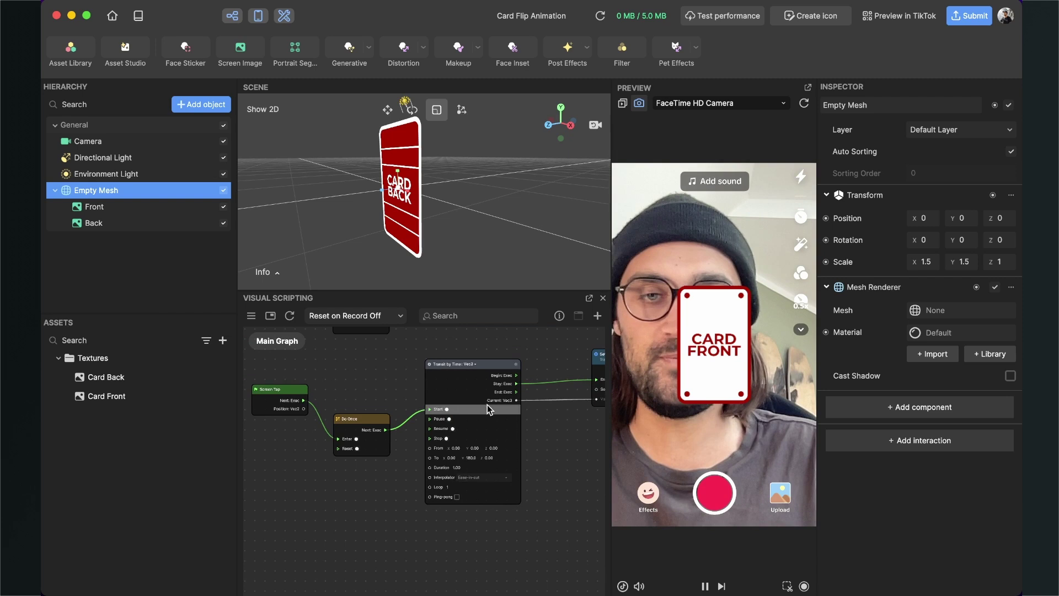
{"action": "left_click", "coordinate": [596, 317]}
{"action": "type", "text": "flip"}
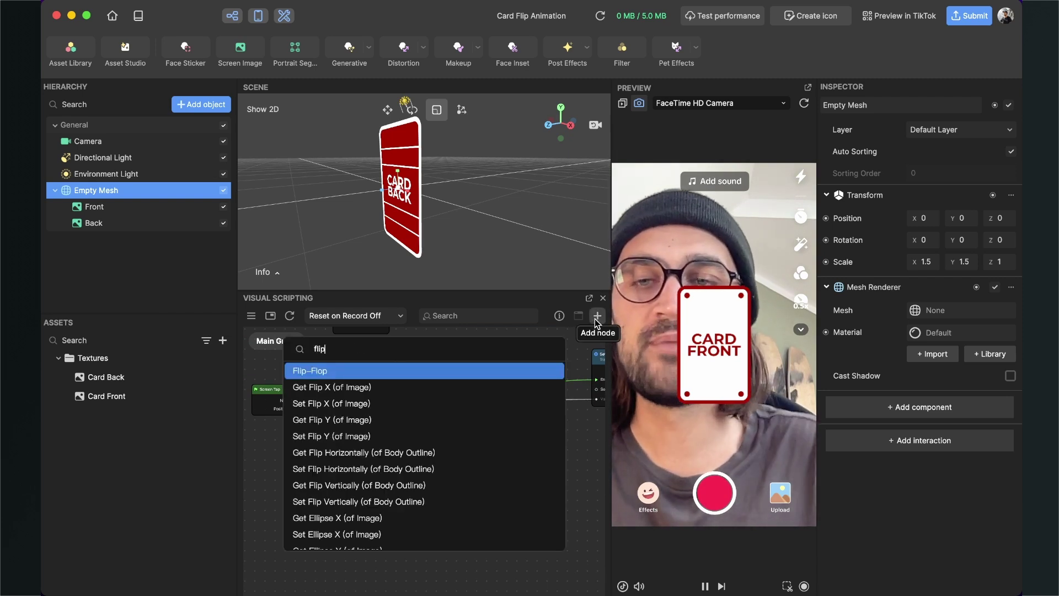
{"action": "key", "text": "Return"}
{"action": "left_click_drag", "start_coordinate": [456, 478], "coordinate": [554, 441]}
Connect Transit by Time's End output to Flip-Flop's Enter input and nudge the Flip-Flop node clear of its neighbour
{"action": "scroll", "coordinate": [555, 441], "scroll_direction": "up", "scroll_amount": 3}
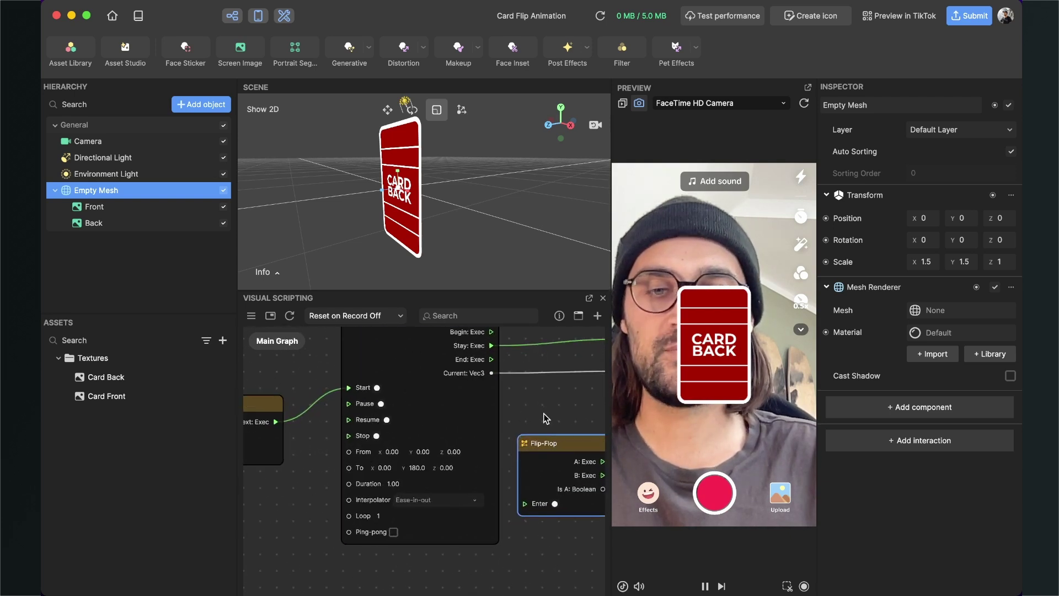
{"action": "left_click_drag", "start_coordinate": [545, 418], "coordinate": [490, 454]}
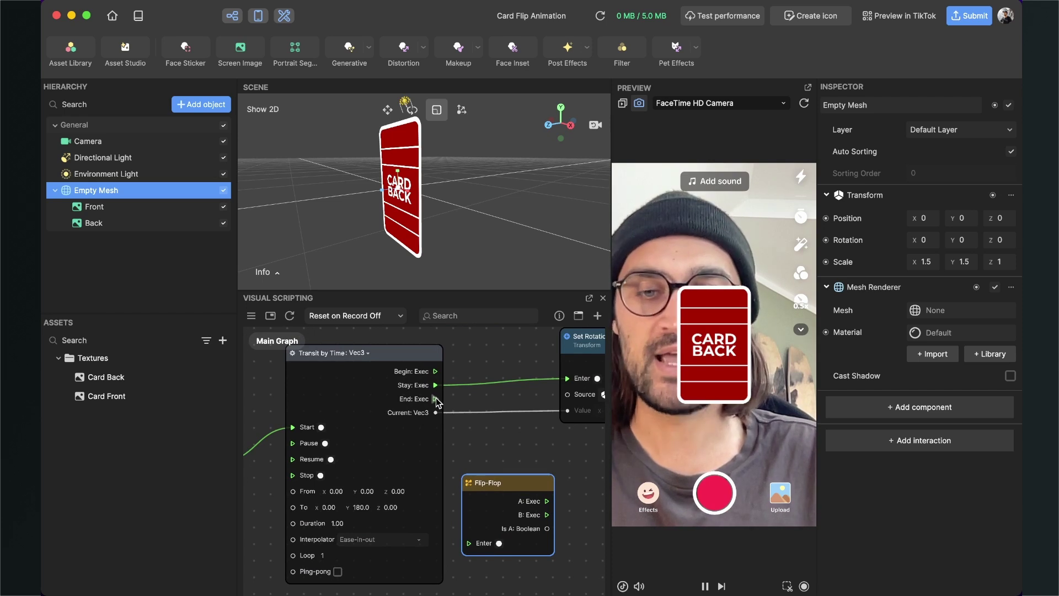
{"action": "left_click_drag", "start_coordinate": [436, 398], "coordinate": [458, 500]}
{"action": "left_click_drag", "start_coordinate": [464, 542], "coordinate": [468, 542]}
{"action": "left_click_drag", "start_coordinate": [513, 484], "coordinate": [530, 467]}
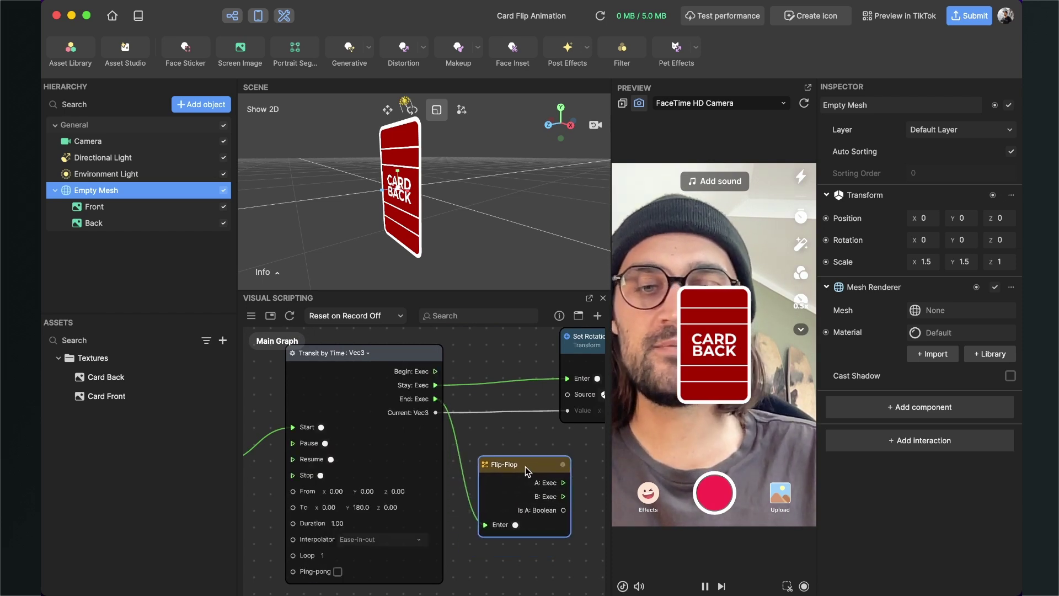
Add a Logic Select node and move it away from the Flip-Flop node
{"action": "scroll", "coordinate": [526, 467], "scroll_direction": "down", "scroll_amount": 3}
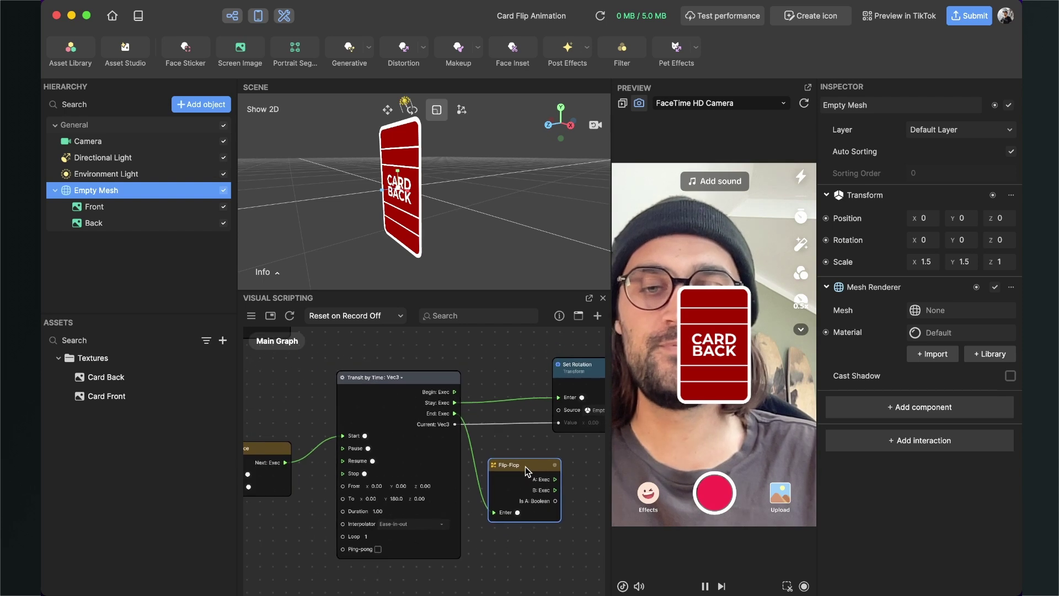
{"action": "left_click", "coordinate": [598, 316]}
{"action": "type", "text": "log"}
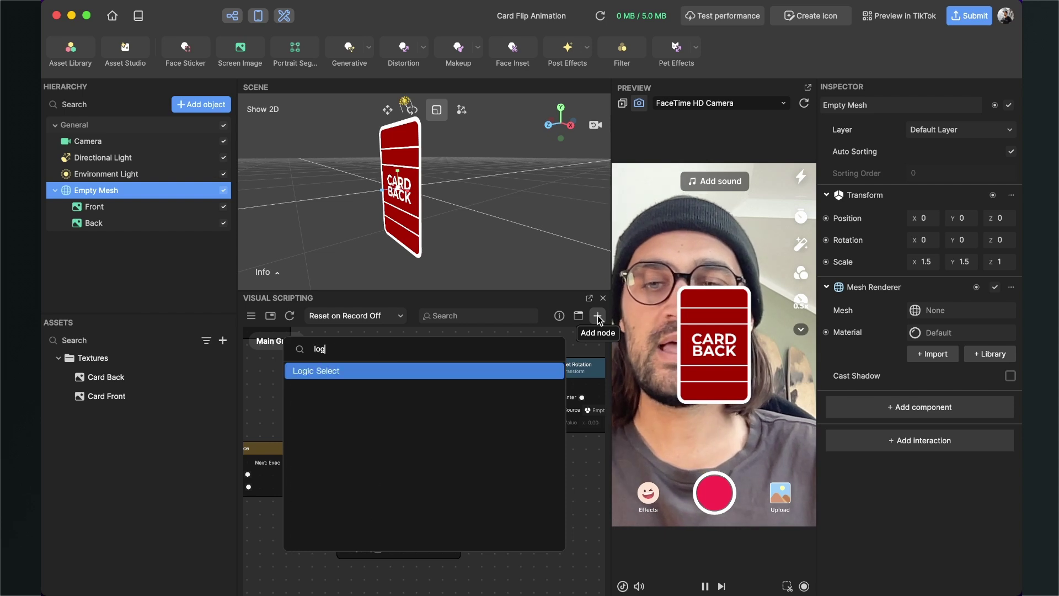
{"action": "key", "text": "Return"}
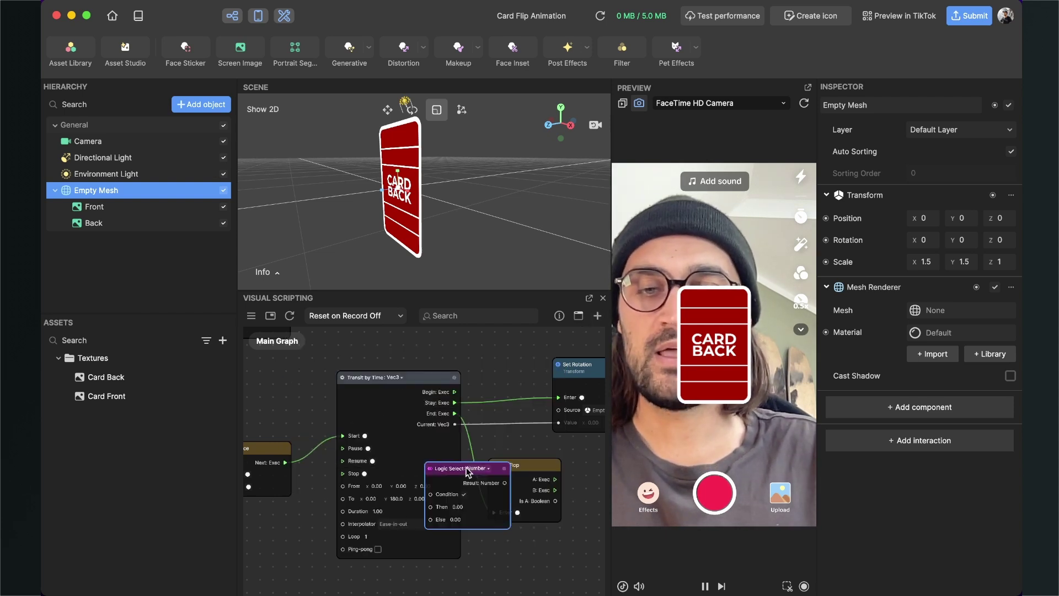
{"action": "left_click_drag", "start_coordinate": [486, 469], "coordinate": [392, 471]}
Change the Logic Select node's data type to Vec3
{"action": "left_click", "coordinate": [392, 470]}
{"action": "scroll", "coordinate": [362, 475], "scroll_direction": "up", "scroll_amount": 3}
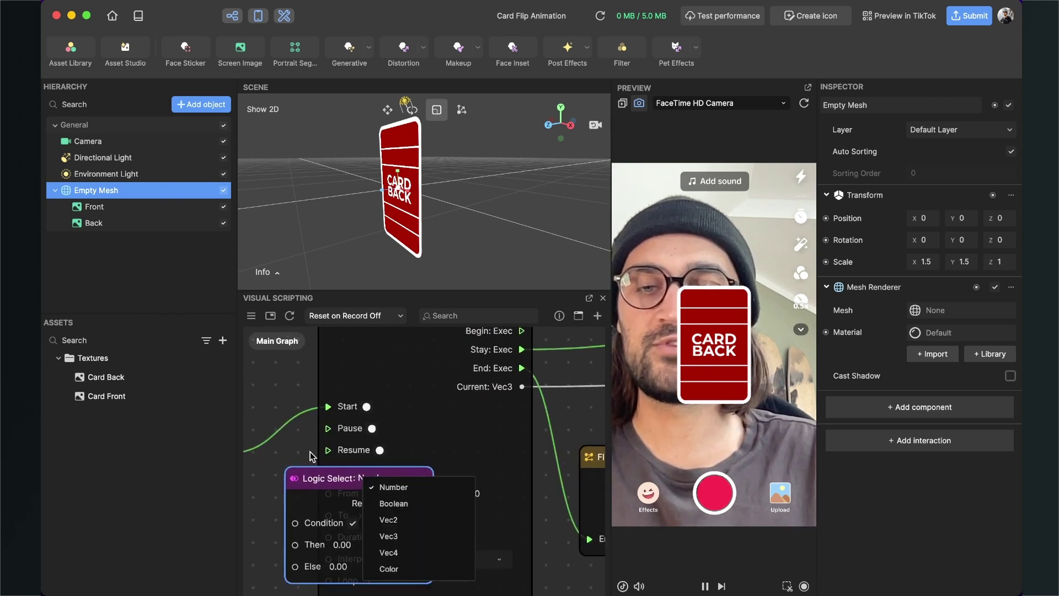
{"action": "left_click", "coordinate": [393, 487]}
{"action": "scroll", "coordinate": [370, 436], "scroll_direction": "down", "scroll_amount": 3}
{"action": "scroll", "coordinate": [370, 436], "scroll_direction": "left", "scroll_amount": 3}
{"action": "scroll", "coordinate": [375, 399], "scroll_direction": "down", "scroll_amount": 1}
{"action": "scroll", "coordinate": [375, 399], "scroll_direction": "left", "scroll_amount": 1}
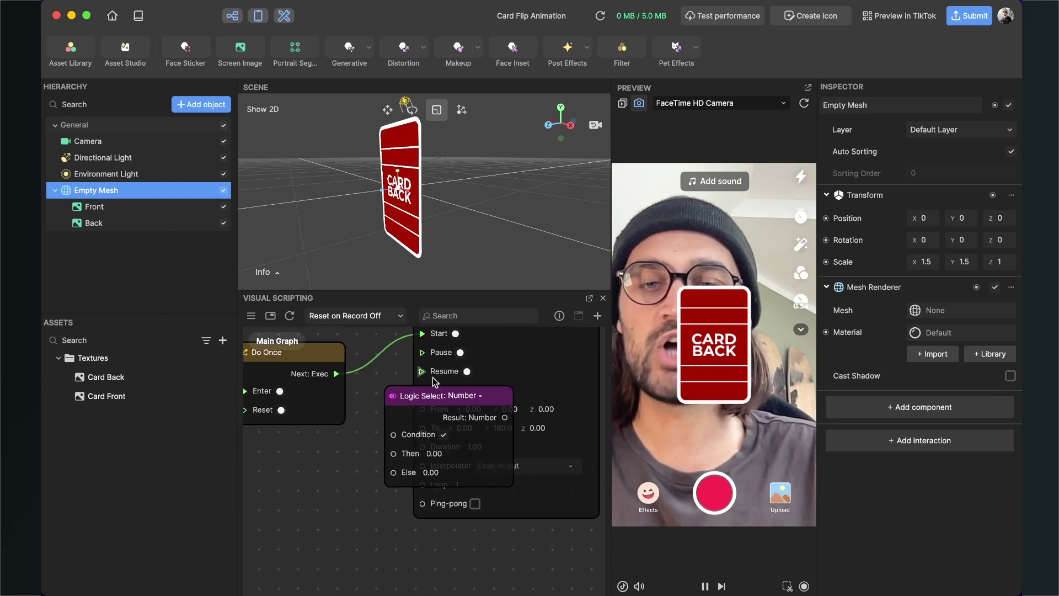
{"action": "left_click_drag", "start_coordinate": [474, 395], "coordinate": [409, 437]}
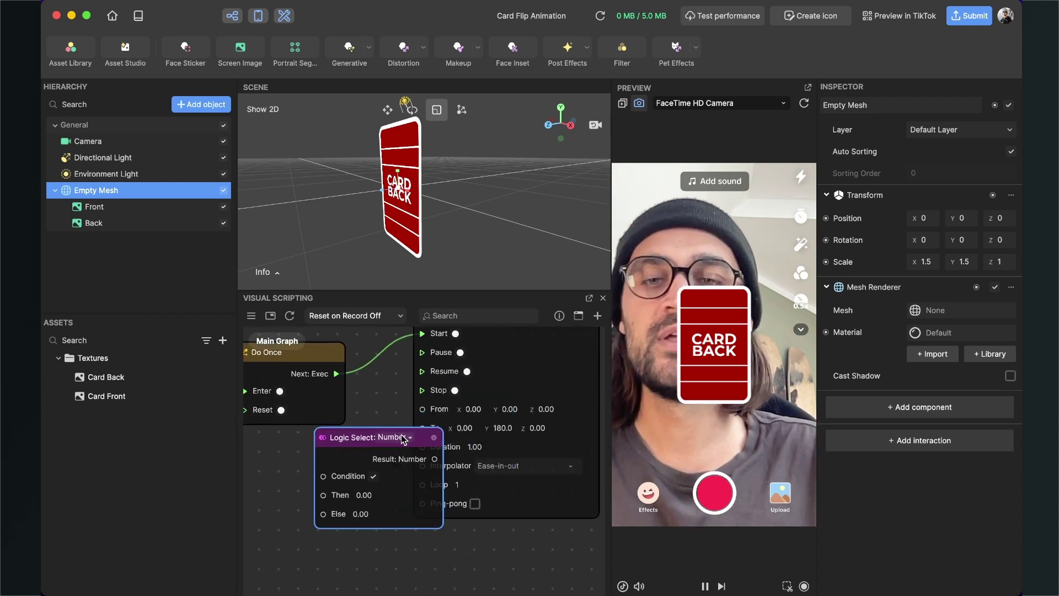
{"action": "left_click", "coordinate": [408, 437]}
{"action": "left_click", "coordinate": [433, 499]}
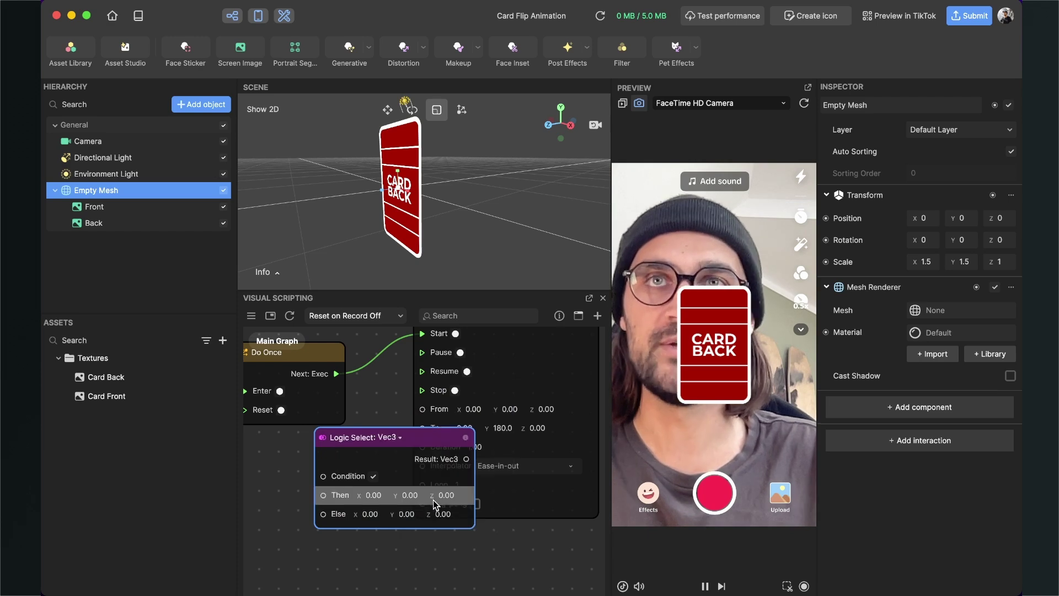
Move the Vec3 Logic Select node directly below the Flip-Flop node
{"action": "scroll", "coordinate": [267, 496], "scroll_direction": "down", "scroll_amount": 2}
{"action": "left_click_drag", "start_coordinate": [343, 454], "coordinate": [326, 463]}
{"action": "scroll", "coordinate": [363, 455], "scroll_direction": "down", "scroll_amount": 1}
{"action": "scroll", "coordinate": [538, 482], "scroll_direction": "up", "scroll_amount": 2}
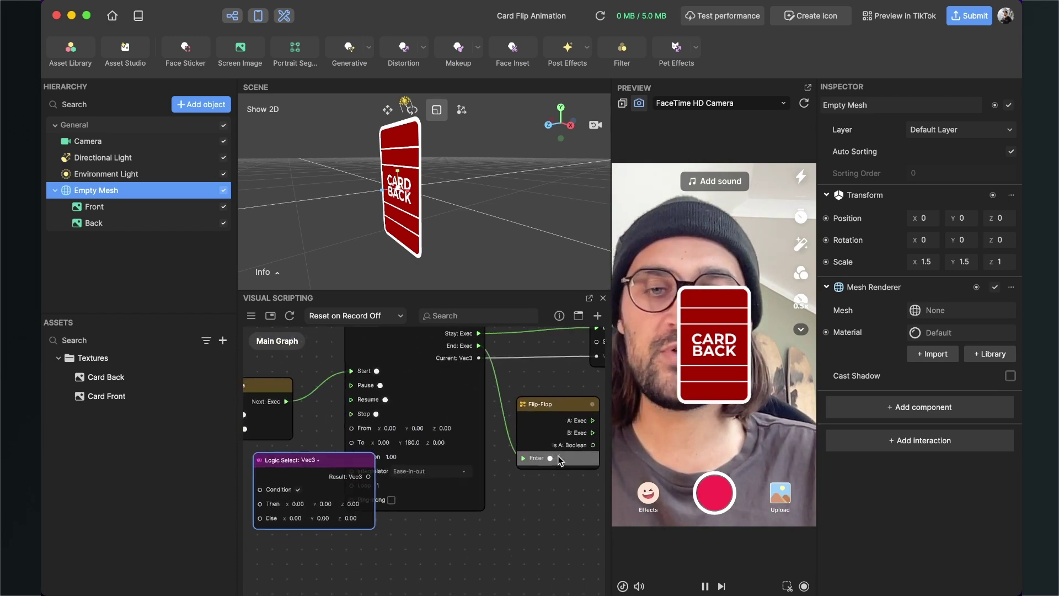
{"action": "left_click_drag", "start_coordinate": [286, 466], "coordinate": [571, 510]}
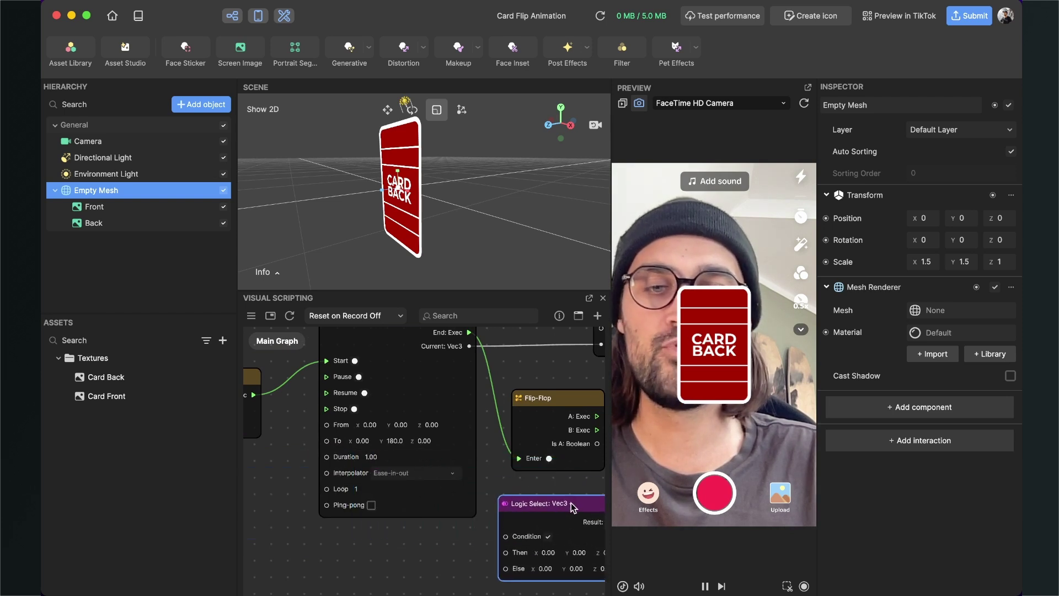
Connect Flip-Flop's Is A output to Logic Select's Condition input and set the Then Y value to 180
{"action": "left_click", "coordinate": [515, 476]}
{"action": "left_click_drag", "start_coordinate": [515, 476], "coordinate": [429, 436]}
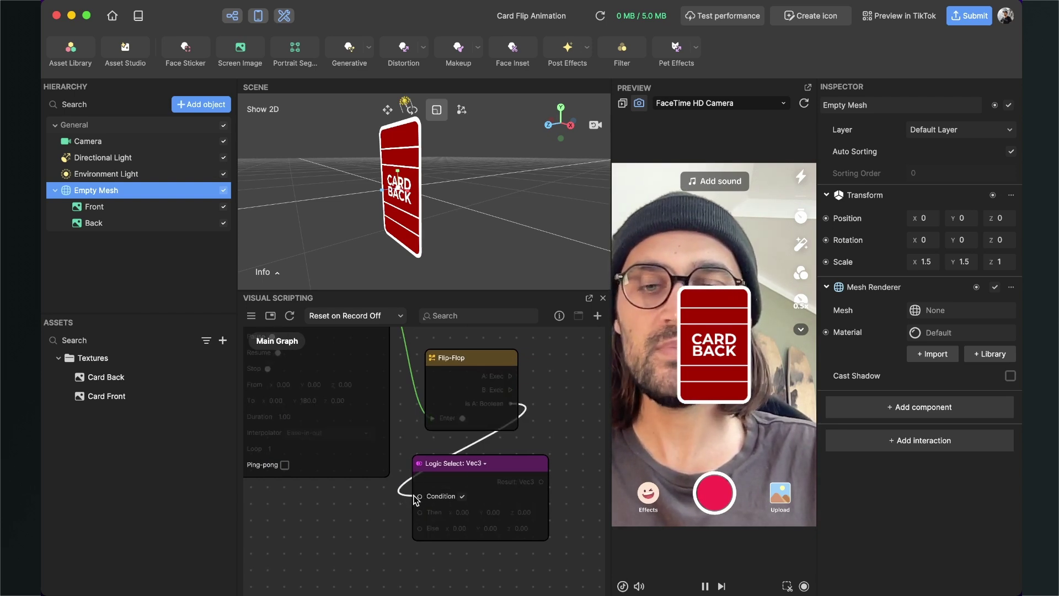
{"action": "left_click_drag", "start_coordinate": [419, 499], "coordinate": [419, 497]}
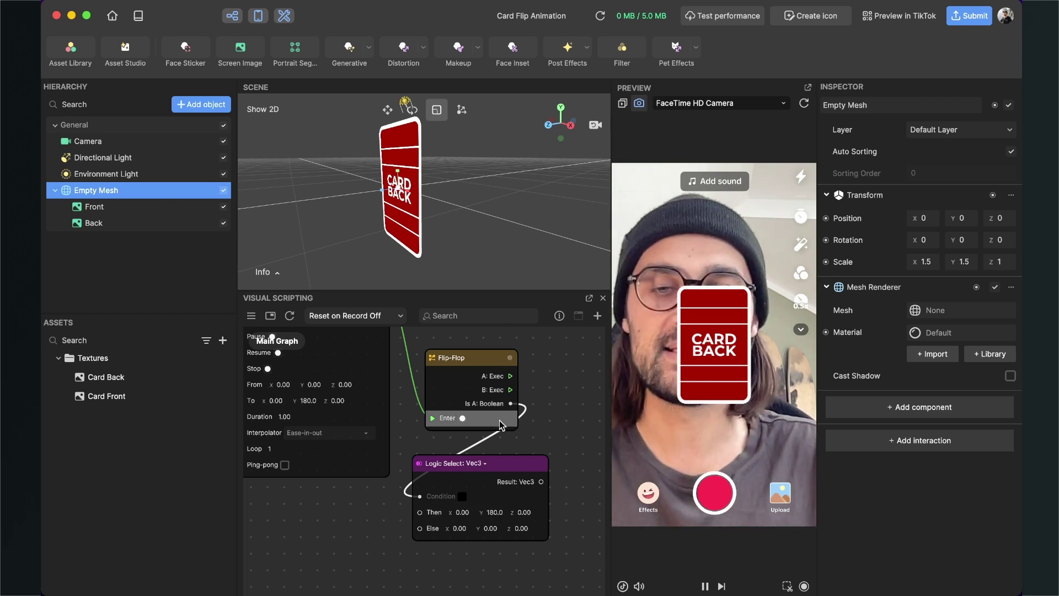
Duplicate the Logic Select node and place the copy directly beneath the original
{"action": "scroll", "coordinate": [496, 516], "scroll_direction": "up", "scroll_amount": 2}
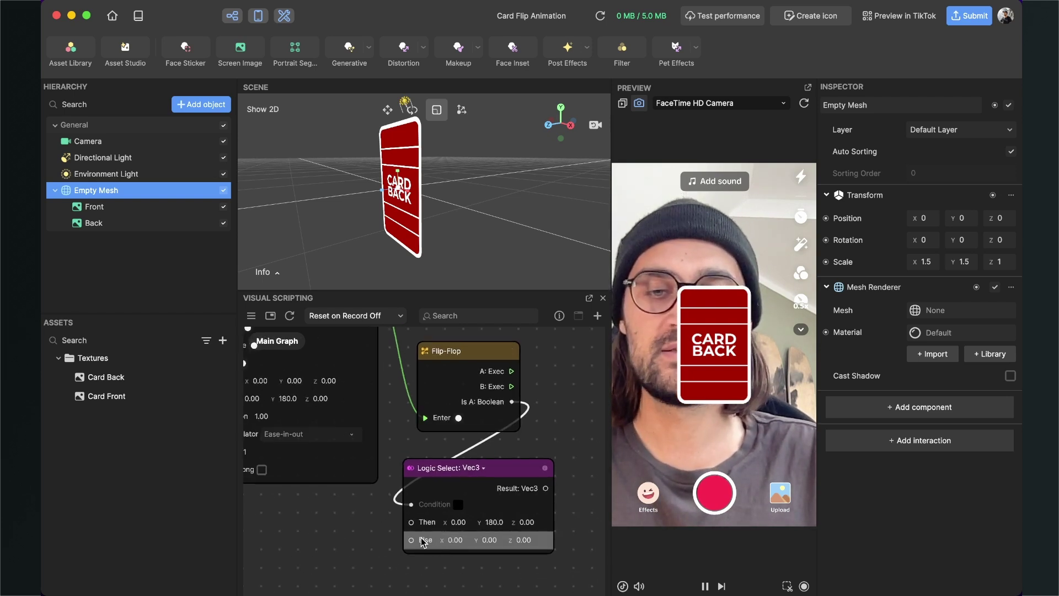
{"action": "scroll", "coordinate": [480, 528], "scroll_direction": "down", "scroll_amount": 3}
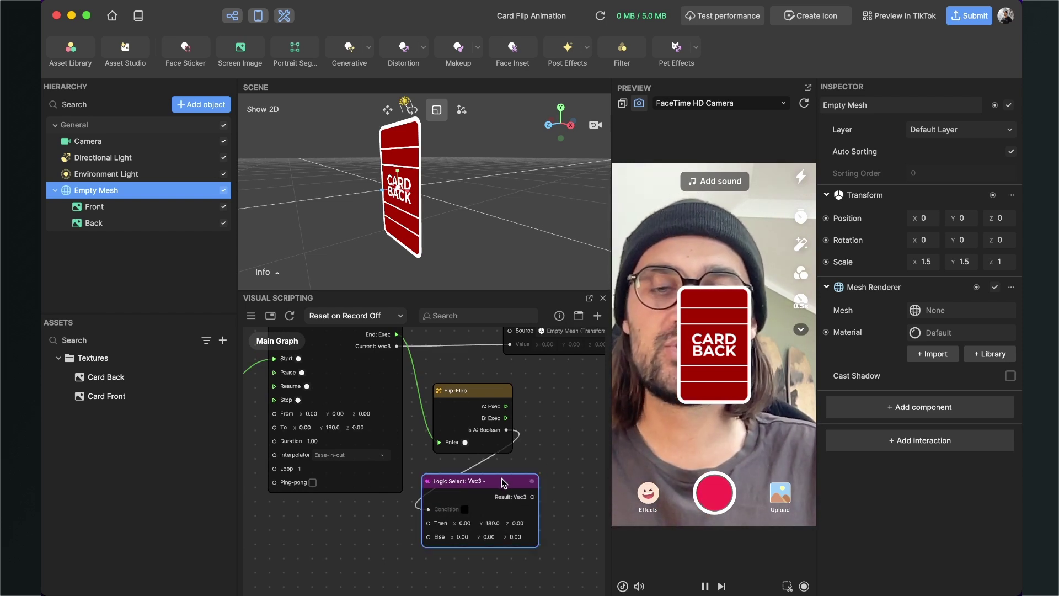
{"action": "key", "text": "super+d"}
{"action": "scroll", "coordinate": [542, 495], "scroll_direction": "up", "scroll_amount": 1}
{"action": "left_click_drag", "start_coordinate": [570, 485], "coordinate": [499, 522]}
{"action": "scroll", "coordinate": [536, 514], "scroll_direction": "down", "scroll_amount": 4}
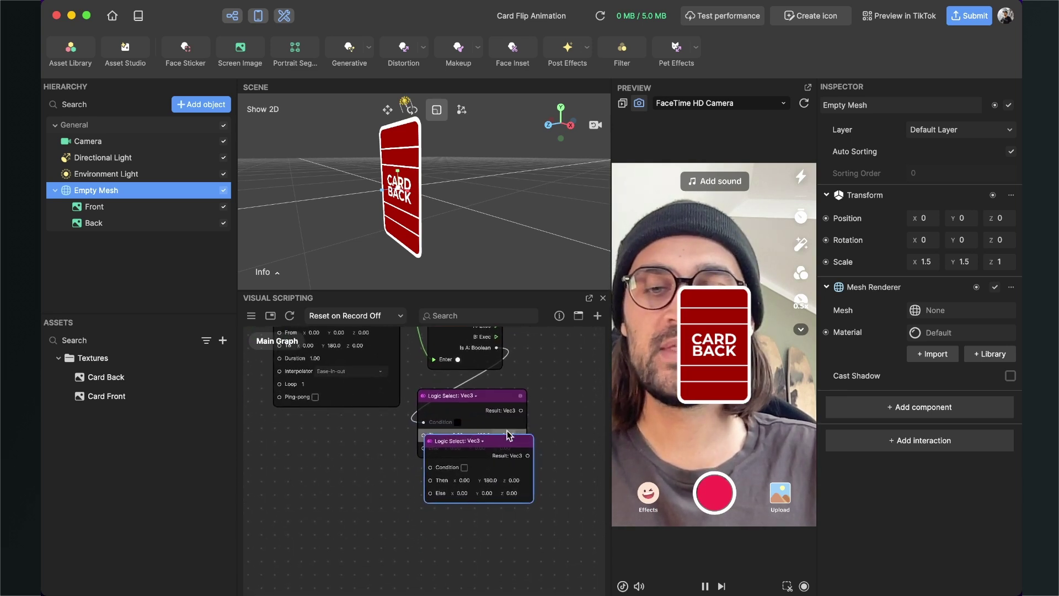
{"action": "left_click_drag", "start_coordinate": [506, 441], "coordinate": [502, 462]}
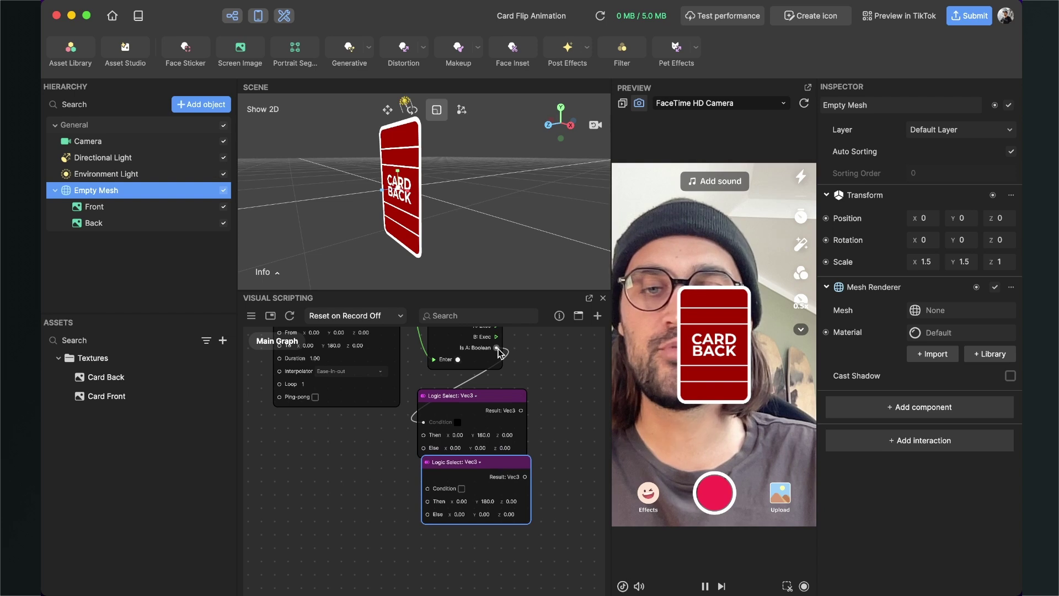
Connect Flip-Flop's Is A output to the duplicate Logic Select's Condition, and set its Then Y to 0 and Else Y to 180
{"action": "left_click_drag", "start_coordinate": [510, 349], "coordinate": [437, 472]}
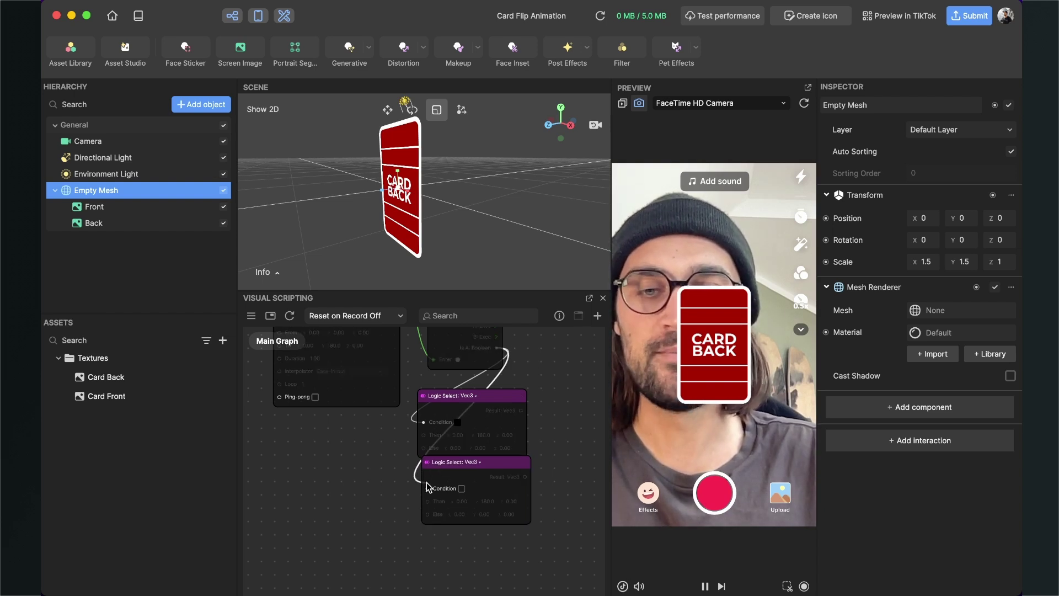
{"action": "left_click", "coordinate": [480, 465]}
{"action": "scroll", "coordinate": [480, 465], "scroll_direction": "up", "scroll_amount": 3, "text": "ctrl"}
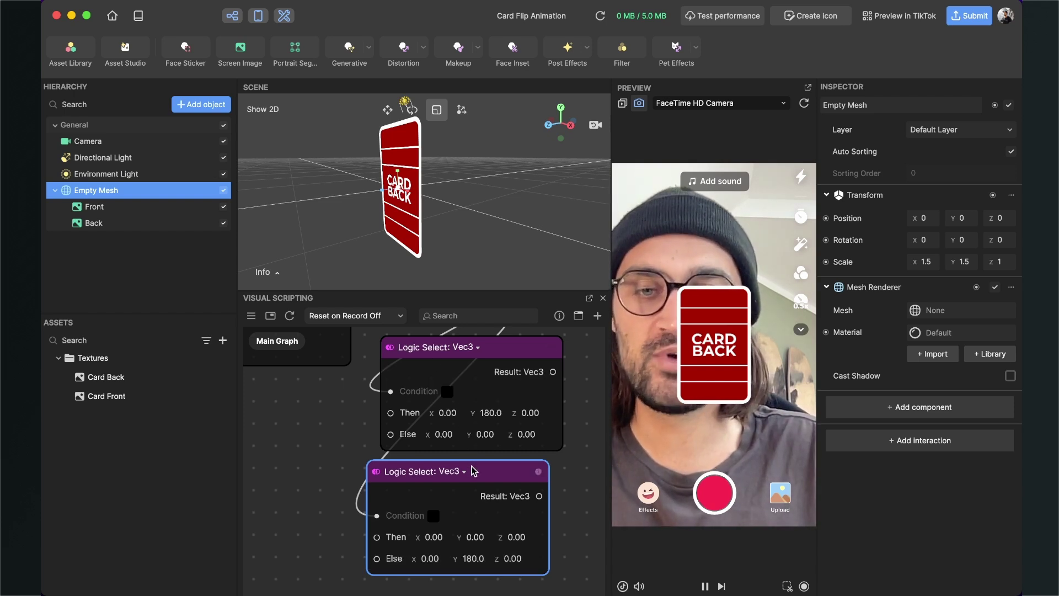
{"action": "left_click_drag", "start_coordinate": [473, 470], "coordinate": [484, 471]}
Connect the upper Logic Select's Result output to Transit by Time's From input
{"action": "scroll", "coordinate": [380, 445], "scroll_direction": "down", "scroll_amount": 5}
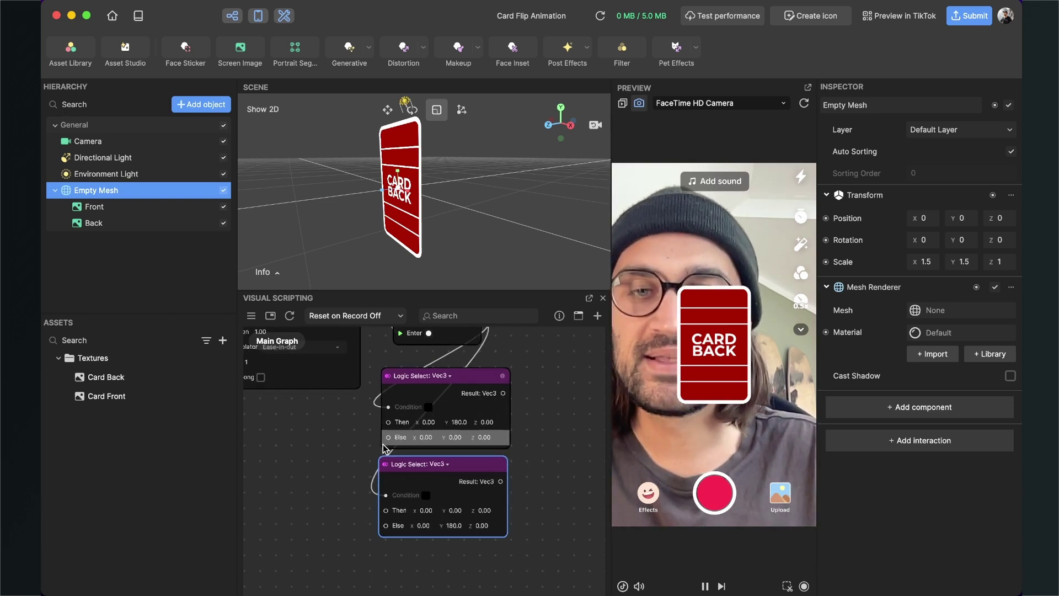
{"action": "scroll", "coordinate": [338, 473], "scroll_direction": "up", "scroll_amount": 3}
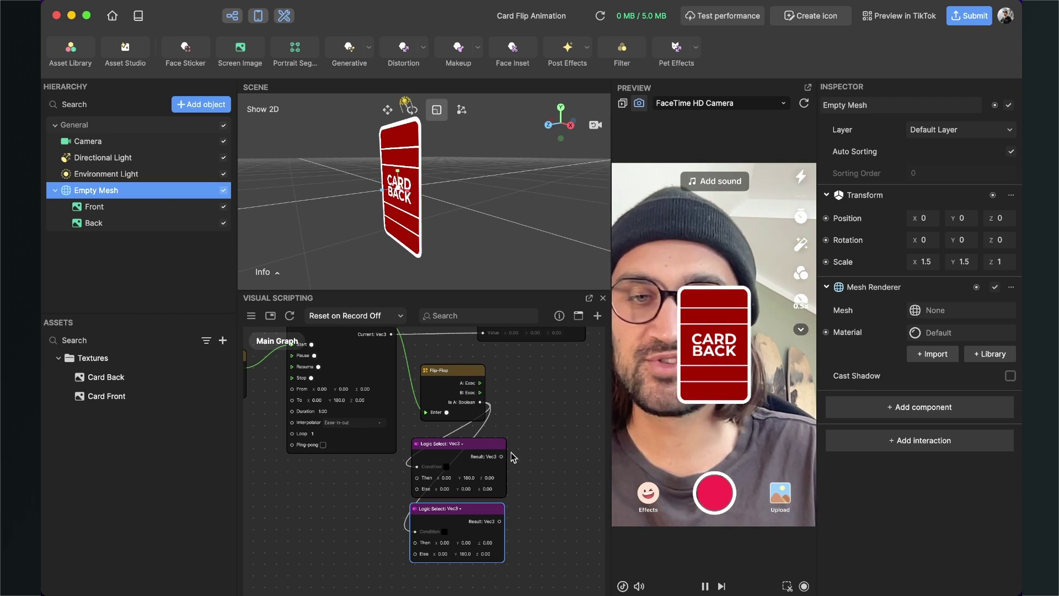
{"action": "left_click_drag", "start_coordinate": [504, 459], "coordinate": [425, 418]}
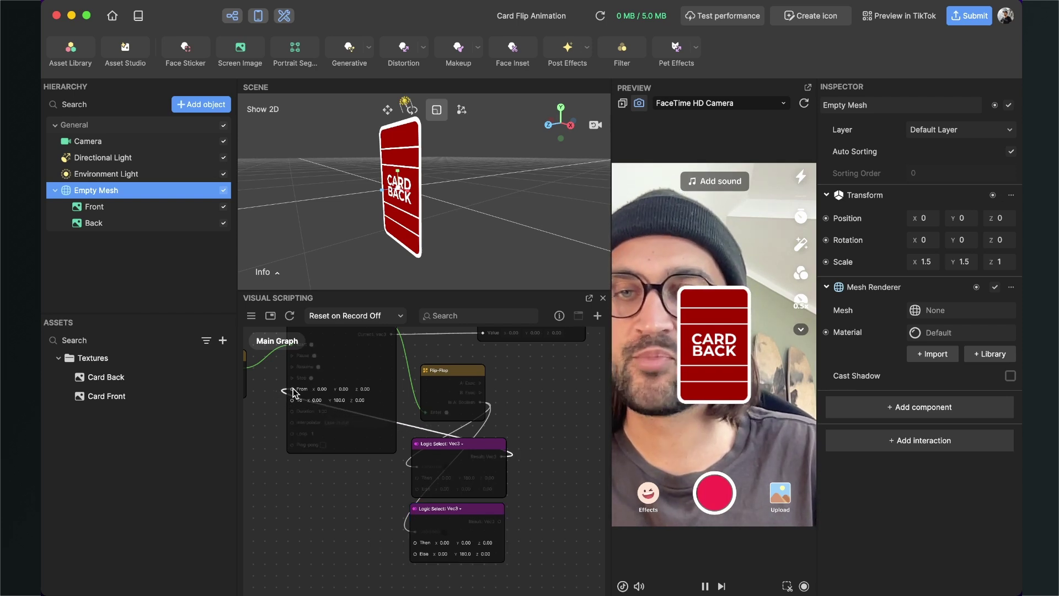
{"action": "scroll", "coordinate": [426, 502], "scroll_direction": "up", "scroll_amount": 3}
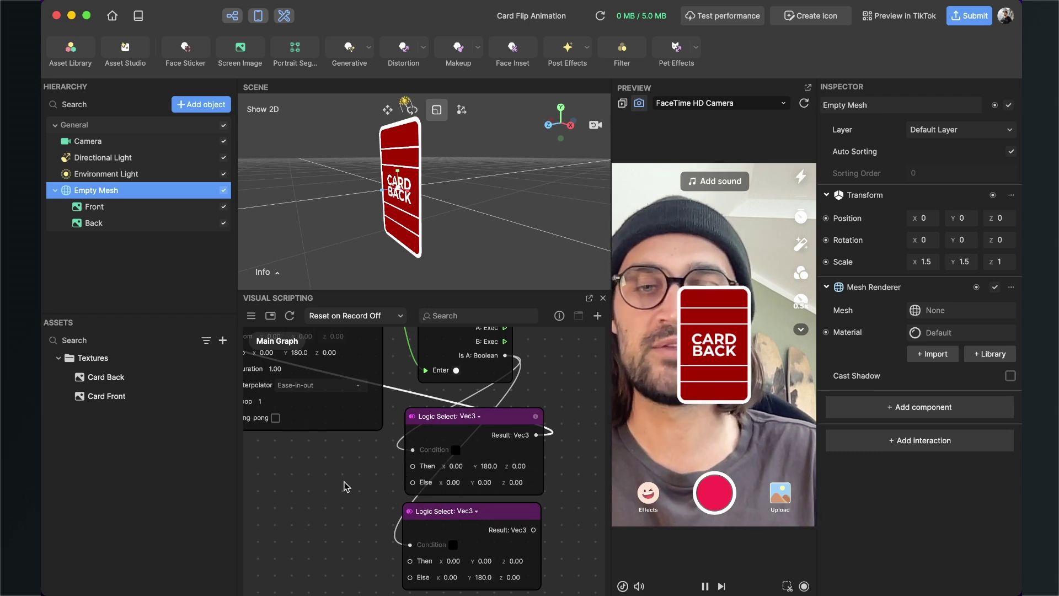
{"action": "scroll", "coordinate": [345, 487], "scroll_direction": "down", "scroll_amount": 2}
{"action": "scroll", "coordinate": [353, 486], "scroll_direction": "left", "scroll_amount": 3}
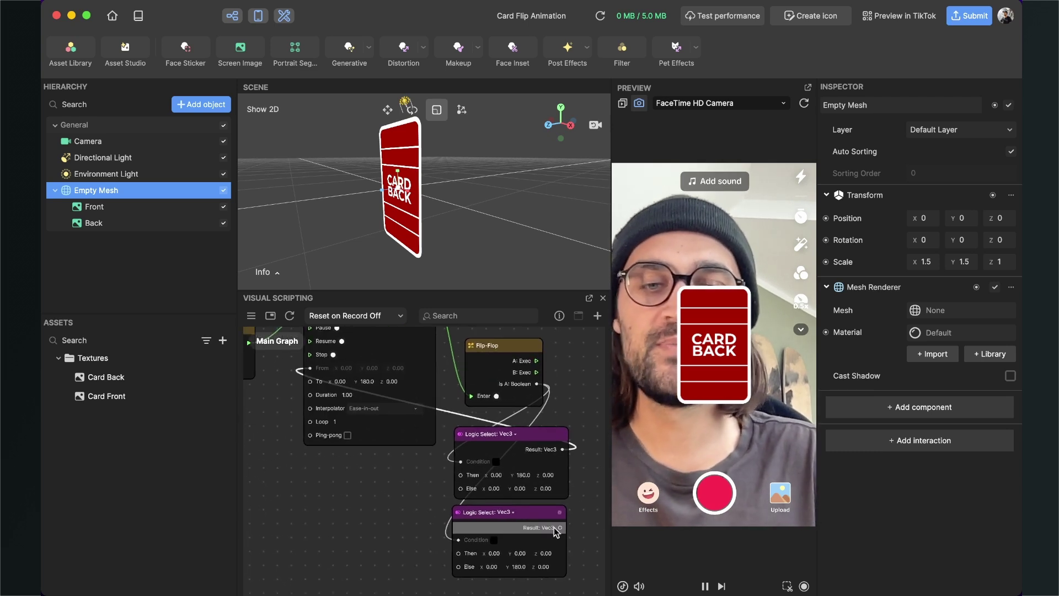
Connect the lower Logic Select's Result output to Transit by Time's To input
{"action": "left_click_drag", "start_coordinate": [559, 528], "coordinate": [433, 469]}
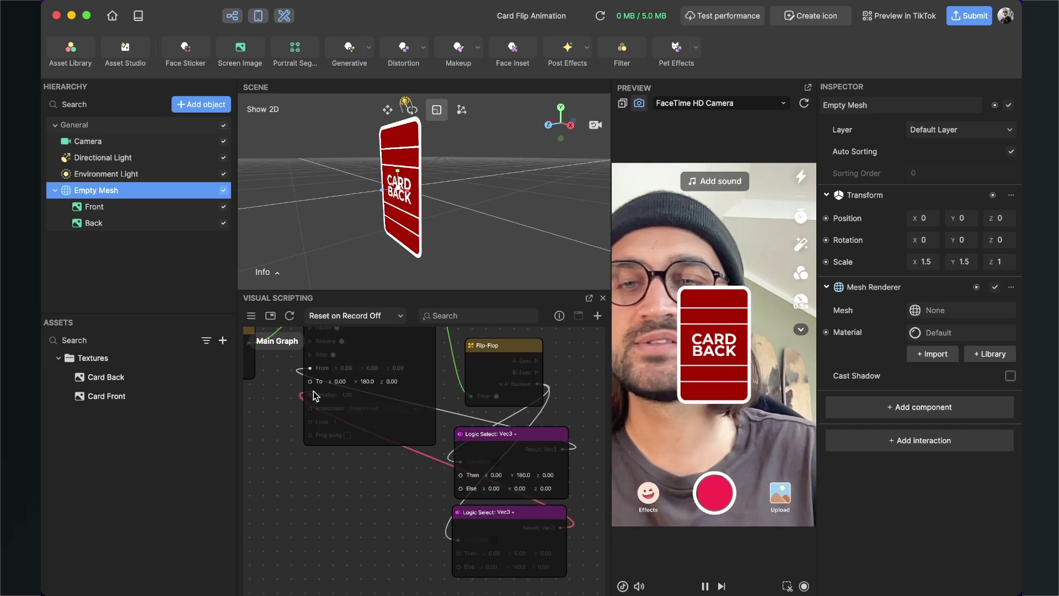
{"action": "left_click_drag", "start_coordinate": [308, 384], "coordinate": [308, 382]}
{"action": "scroll", "coordinate": [306, 434], "scroll_direction": "up", "scroll_amount": 2}
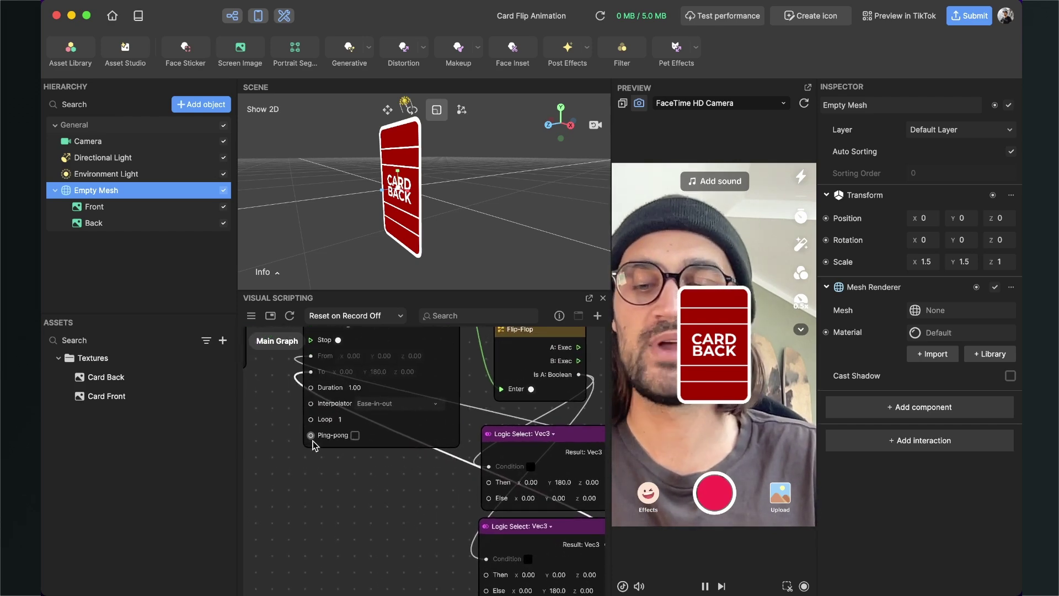
Move the Do Once node closer to Transit by Time and connect Flip-Flop's A and B outputs to Do Once's Reset input
{"action": "scroll", "coordinate": [336, 531], "scroll_direction": "up", "scroll_amount": 2}
{"action": "scroll", "coordinate": [331, 557], "scroll_direction": "down", "scroll_amount": 3}
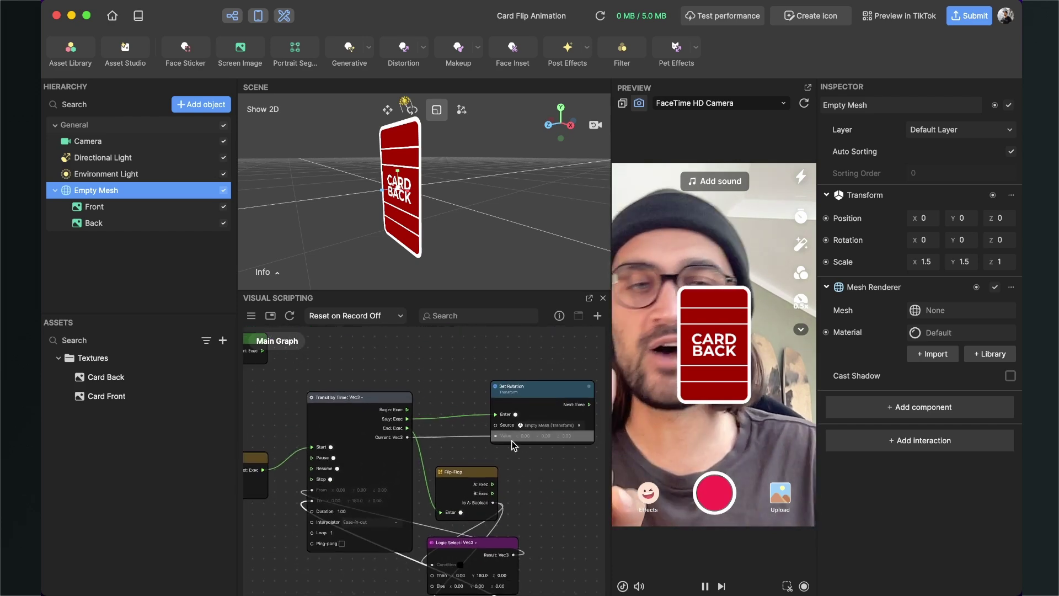
{"action": "scroll", "coordinate": [455, 452], "scroll_direction": "left", "scroll_amount": 5}
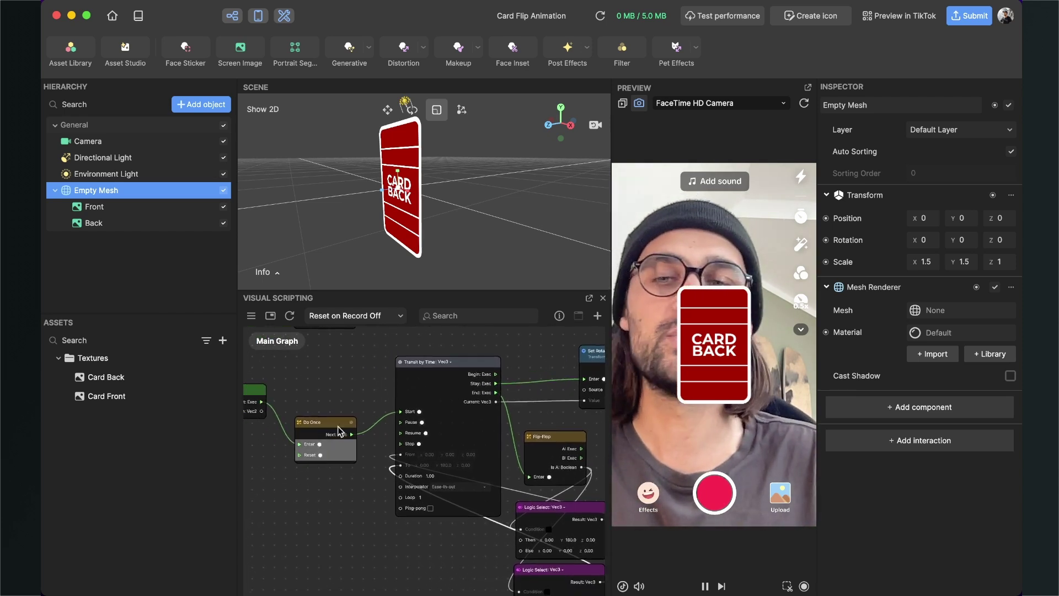
{"action": "left_click_drag", "start_coordinate": [328, 422], "coordinate": [344, 399]}
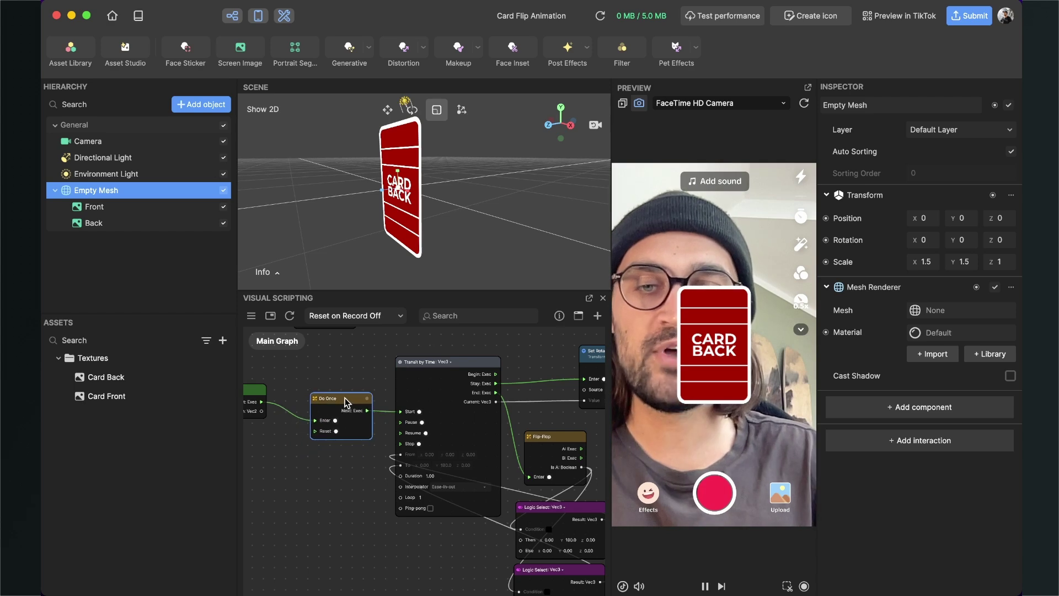
{"action": "scroll", "coordinate": [474, 434], "scroll_direction": "up", "scroll_amount": 5}
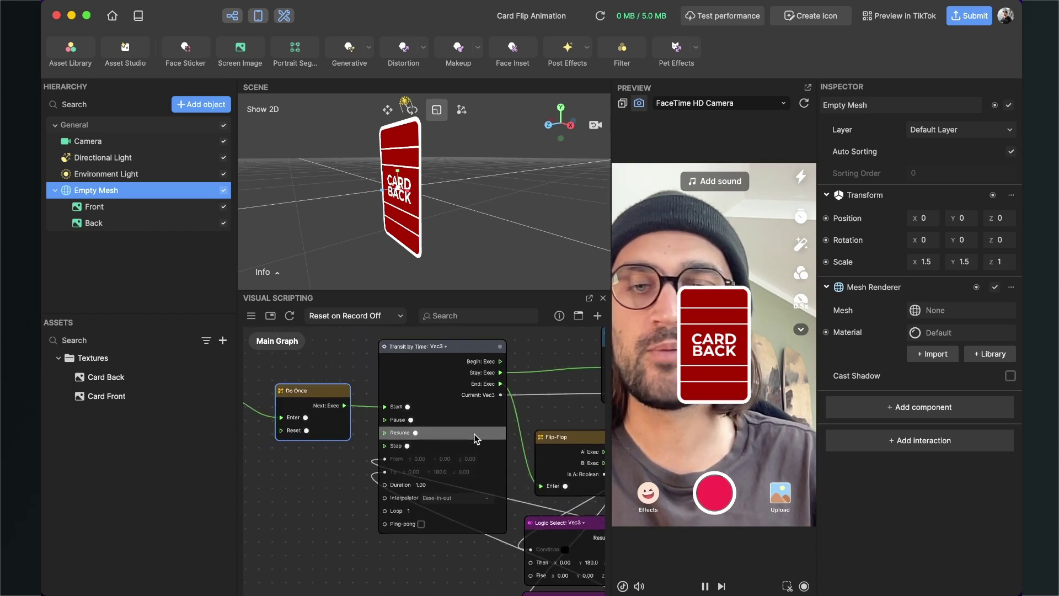
{"action": "scroll", "coordinate": [545, 412], "scroll_direction": "right", "scroll_amount": 2}
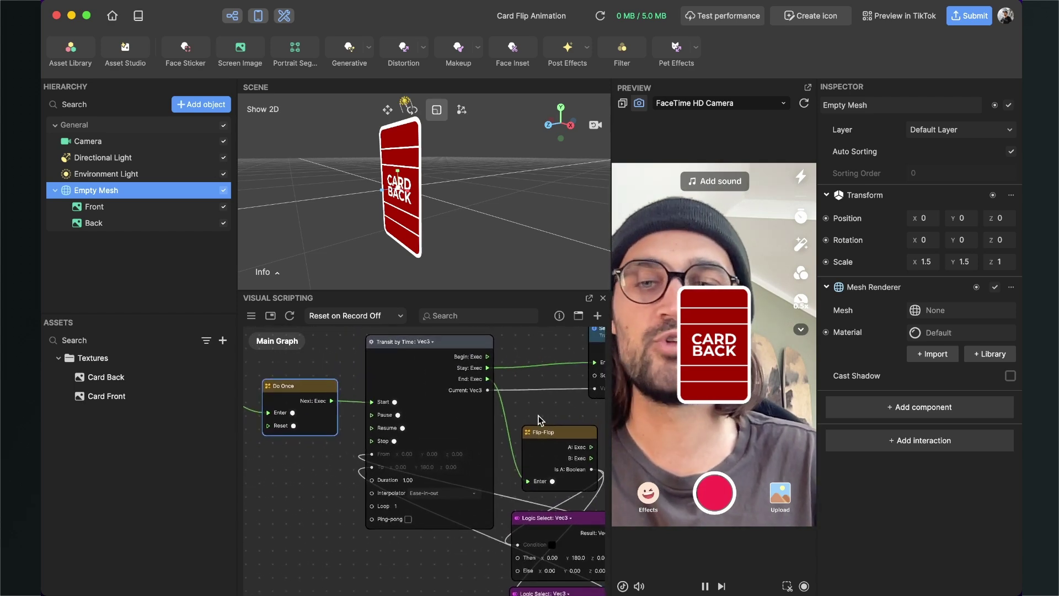
{"action": "left_click_drag", "start_coordinate": [599, 448], "coordinate": [267, 426]}
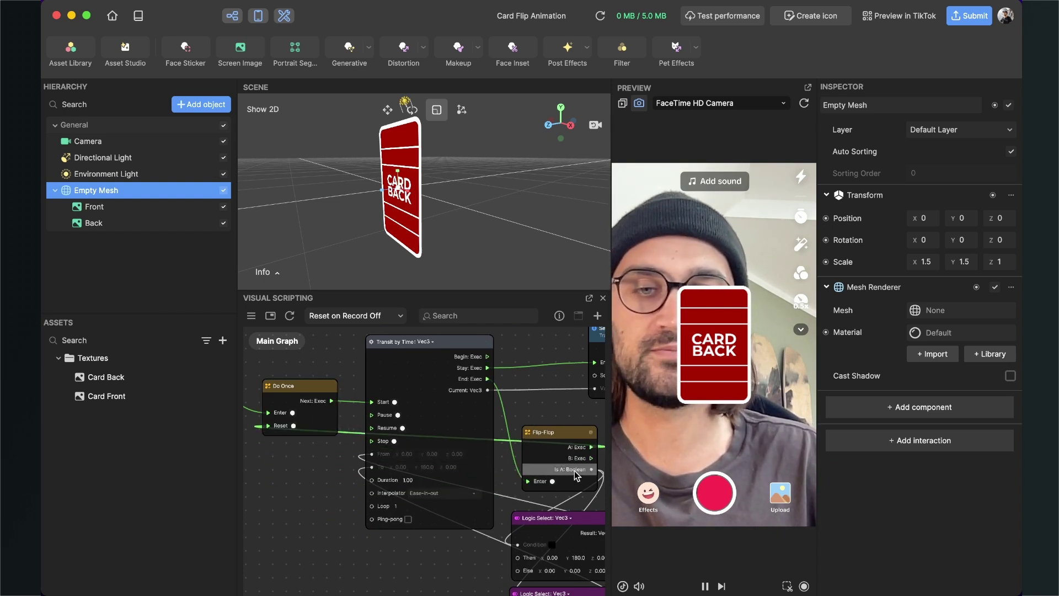
{"action": "left_click_drag", "start_coordinate": [591, 458], "coordinate": [267, 426]}
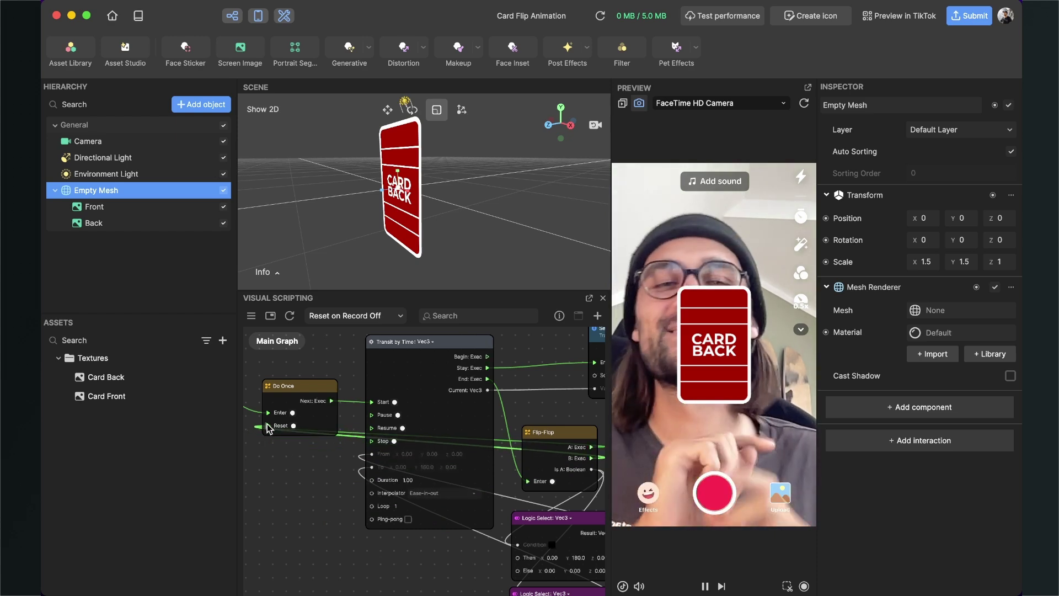
Bring the whole node graph into view and test the card flip in both directions in the preview
{"action": "scroll", "coordinate": [314, 511], "scroll_direction": "down", "scroll_amount": 5}
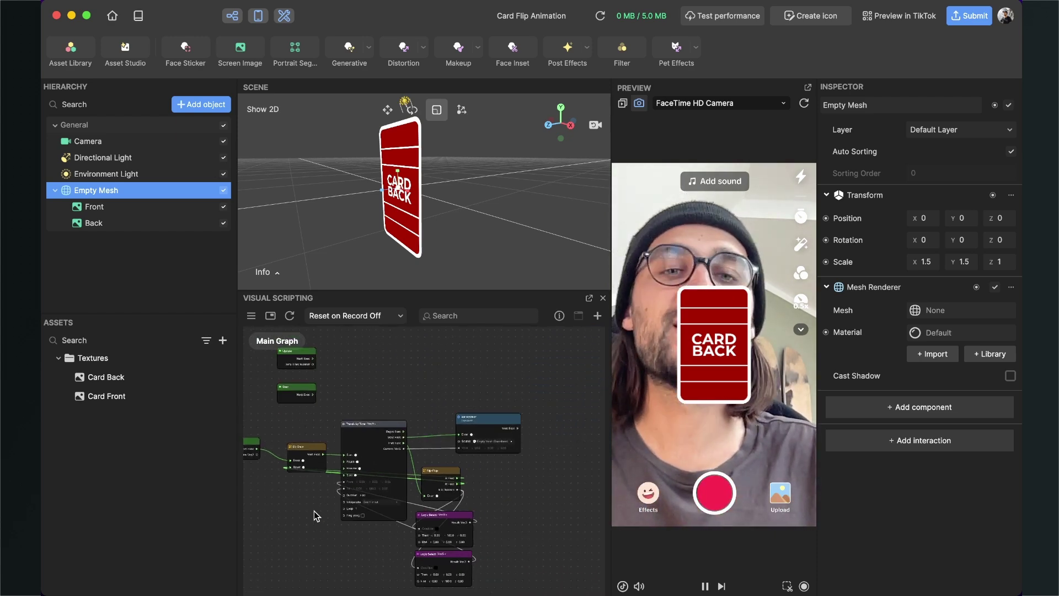
{"action": "left_click_drag", "start_coordinate": [512, 505], "coordinate": [539, 468]}
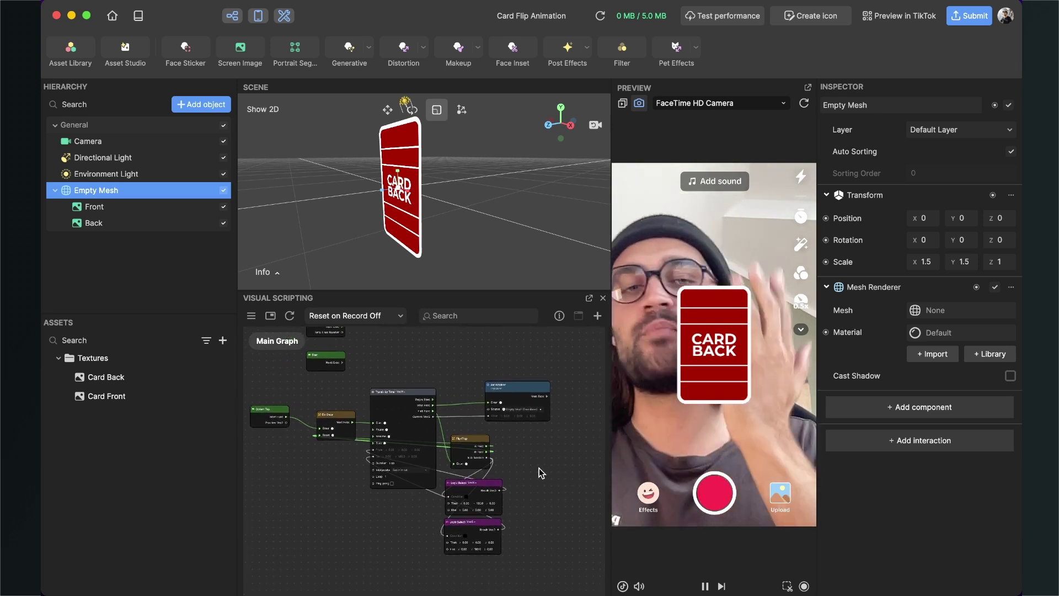
{"action": "left_click", "coordinate": [713, 360]}
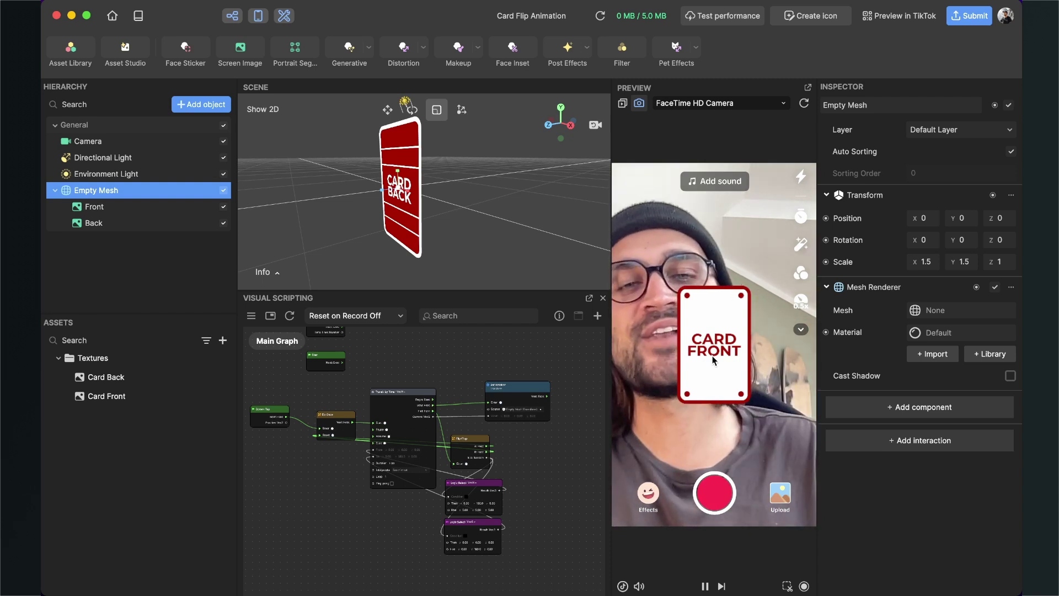
{"action": "left_click", "coordinate": [713, 359]}
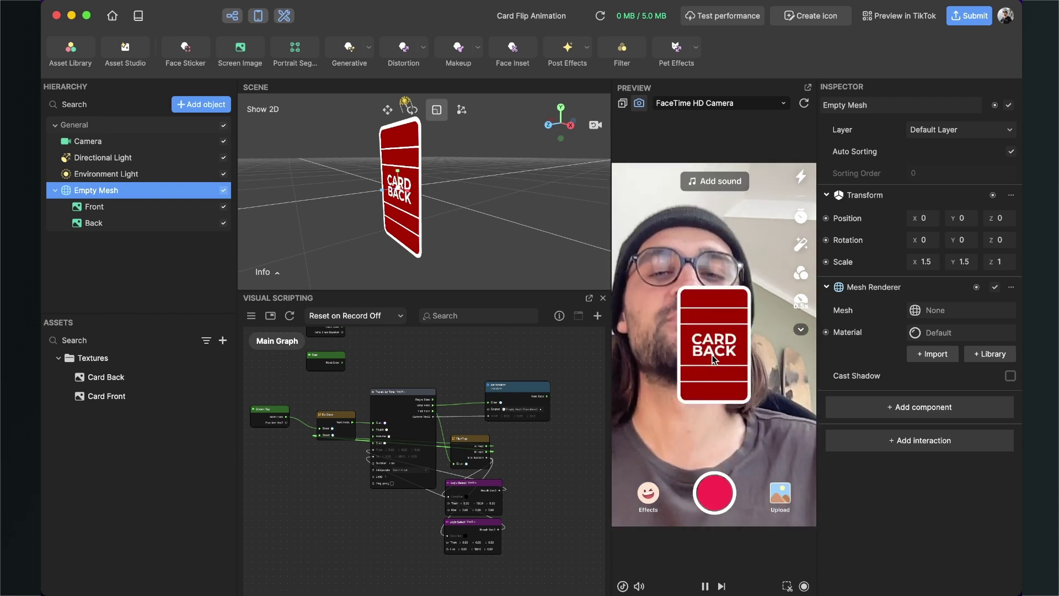
Set the Transit by Time node's Duration to 0.5
{"action": "scroll", "coordinate": [356, 480], "scroll_direction": "up", "scroll_amount": 5}
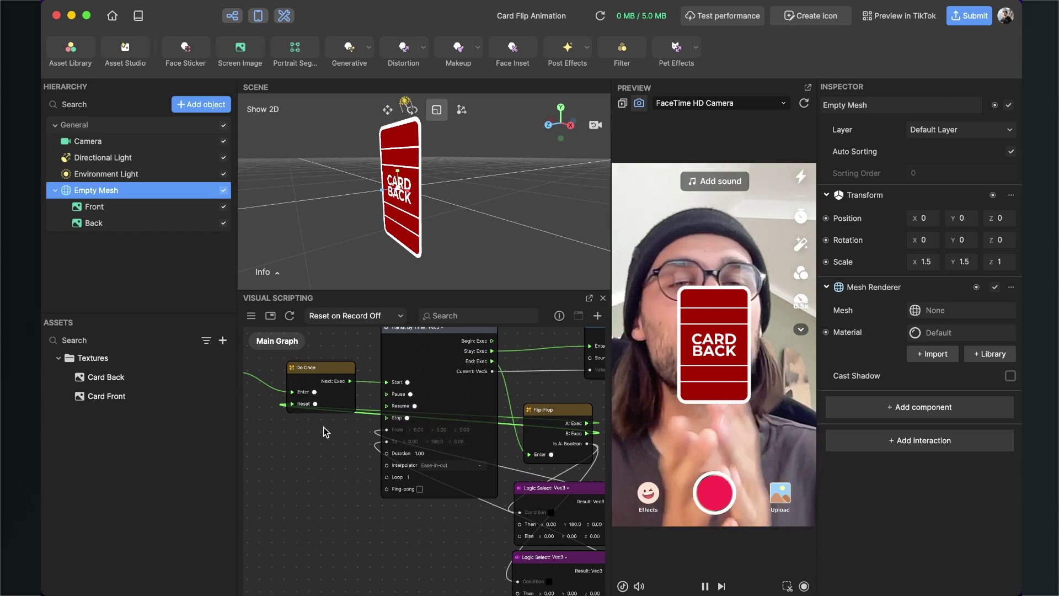
{"action": "scroll", "coordinate": [396, 428], "scroll_direction": "up", "scroll_amount": 3}
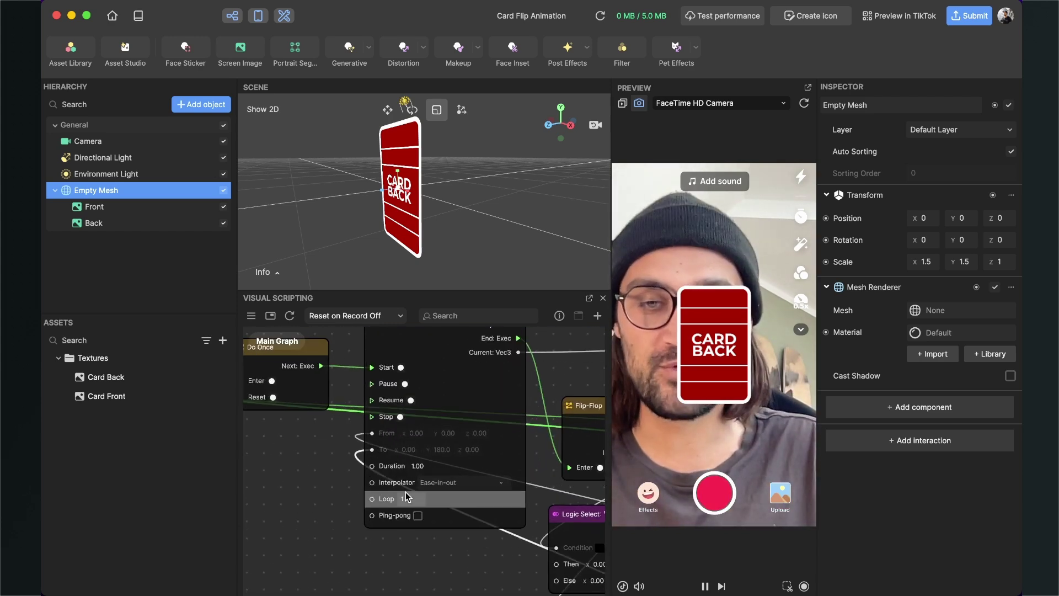
{"action": "key", "text": "BackSpace"}
{"action": "key", "text": "BackSpace"}
{"action": "key", "text": "BackSpace"}
{"action": "key", "text": "BackSpace"}
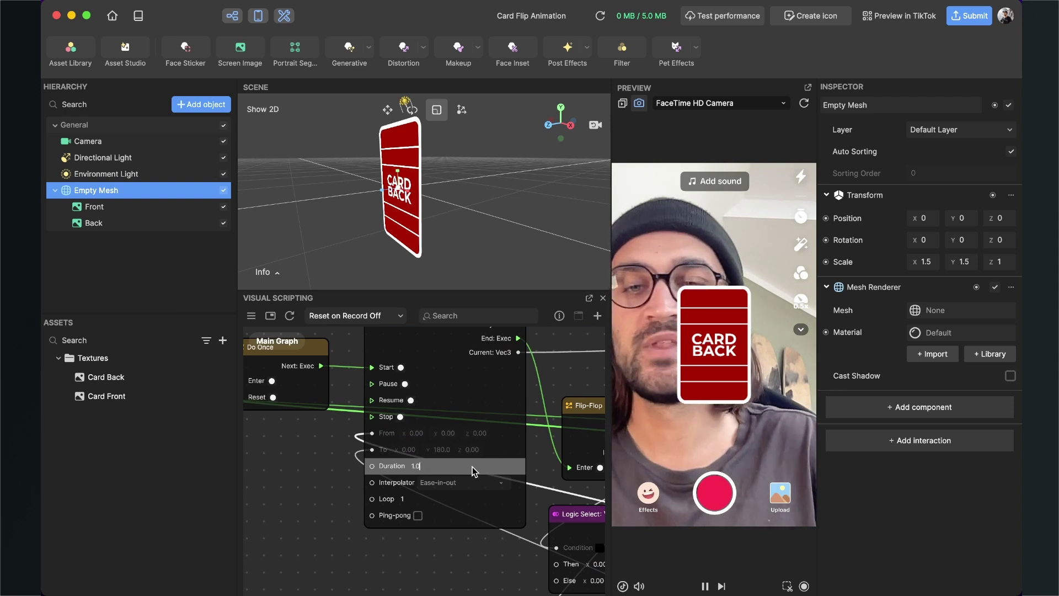
{"action": "type", "text": "0.5"}
{"action": "key", "text": "Return"}
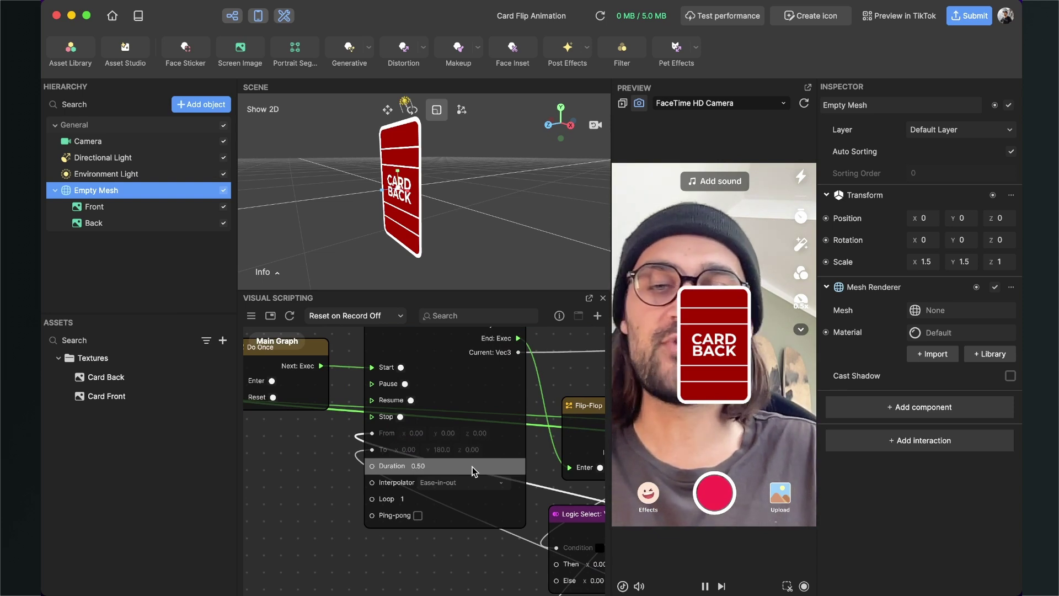
Test the card flip at the new animation speed by tapping the preview screen twice
{"action": "left_click", "coordinate": [709, 374]}
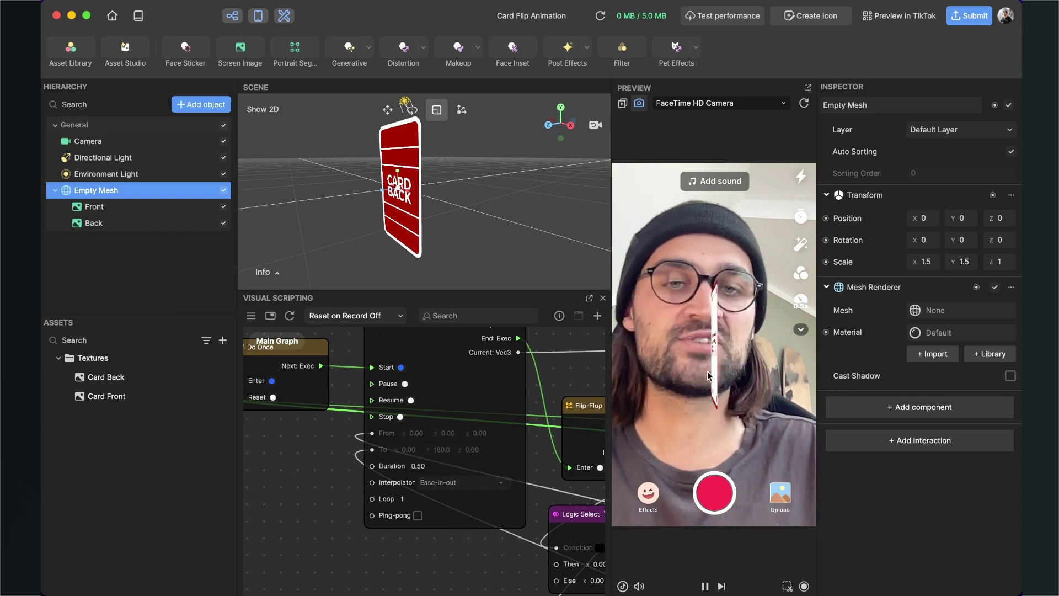
{"action": "left_click", "coordinate": [708, 375]}
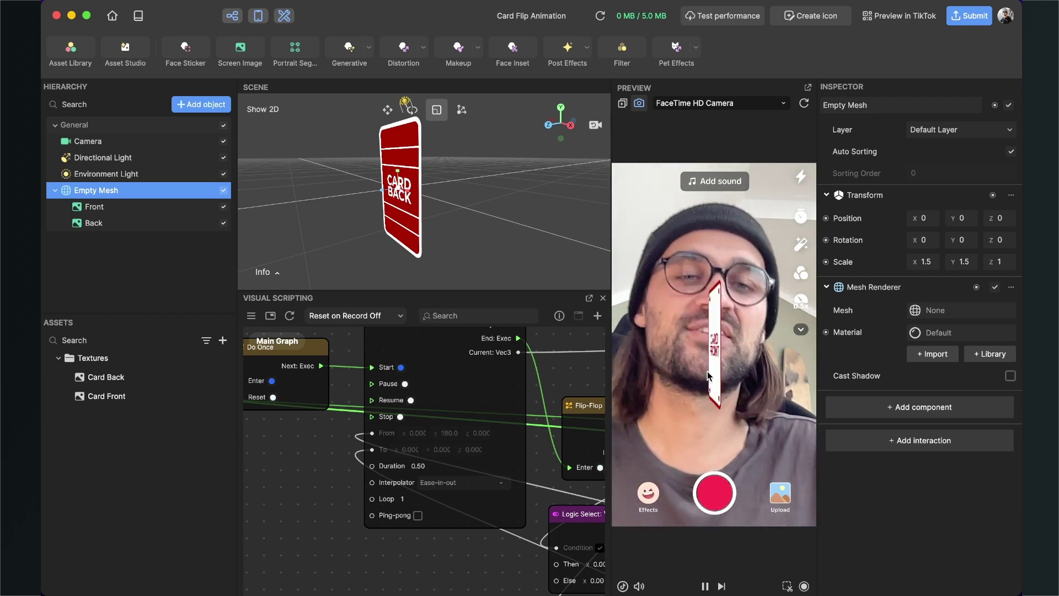
{"action": "scroll", "coordinate": [545, 466], "scroll_direction": "down", "scroll_amount": 3}
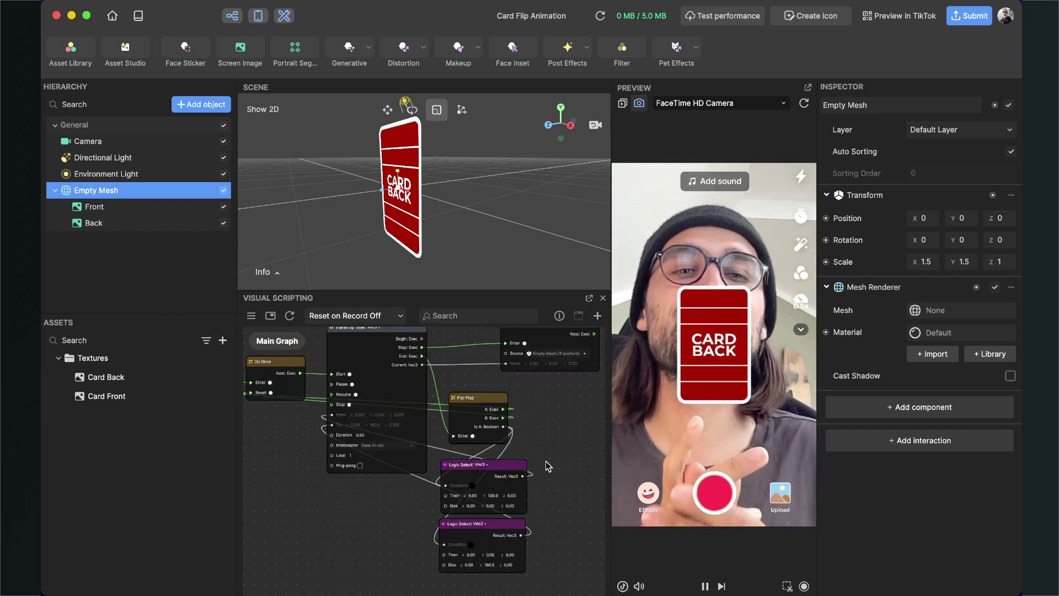